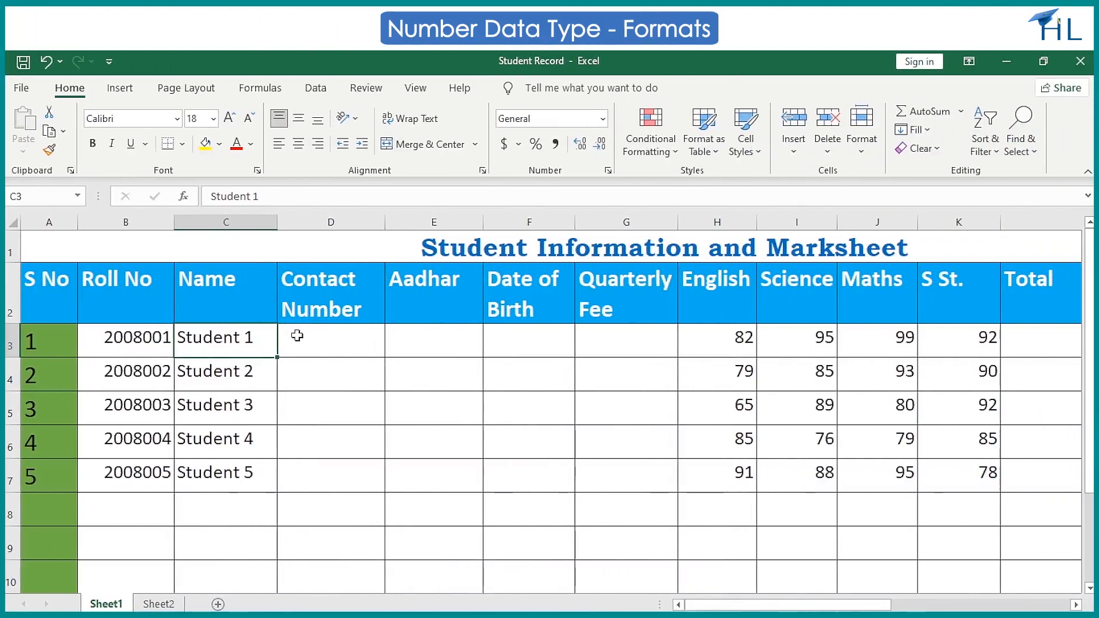
Apply the Number format to the empty Contact Number cells D3:D7.
{"action": "left_click", "coordinate": [297, 336]}
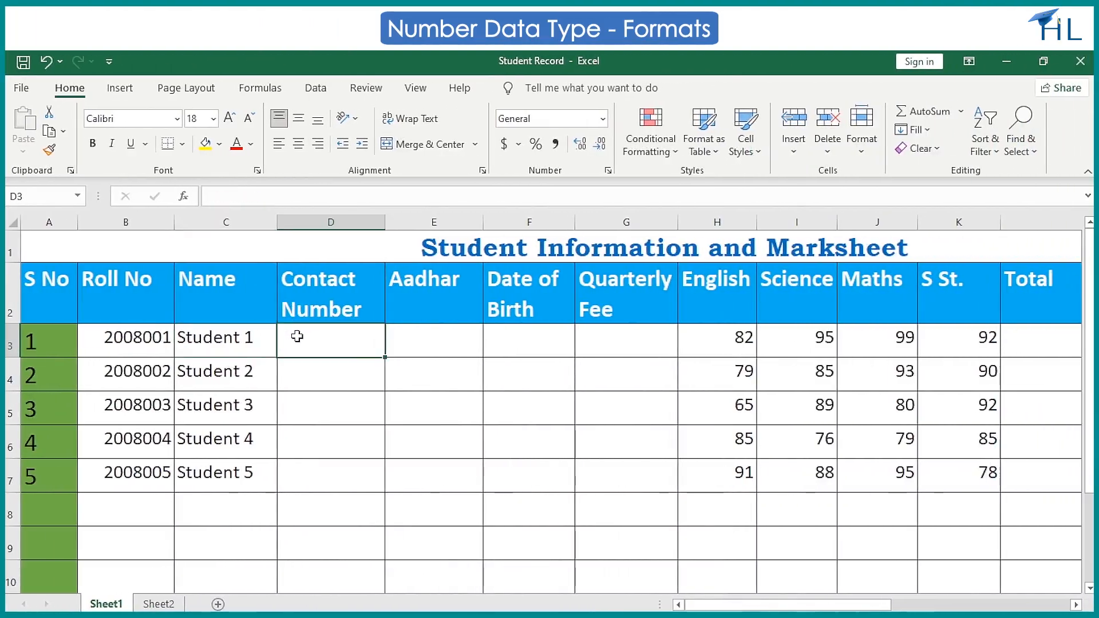
{"action": "left_click_drag", "start_coordinate": [297, 337], "coordinate": [296, 469]}
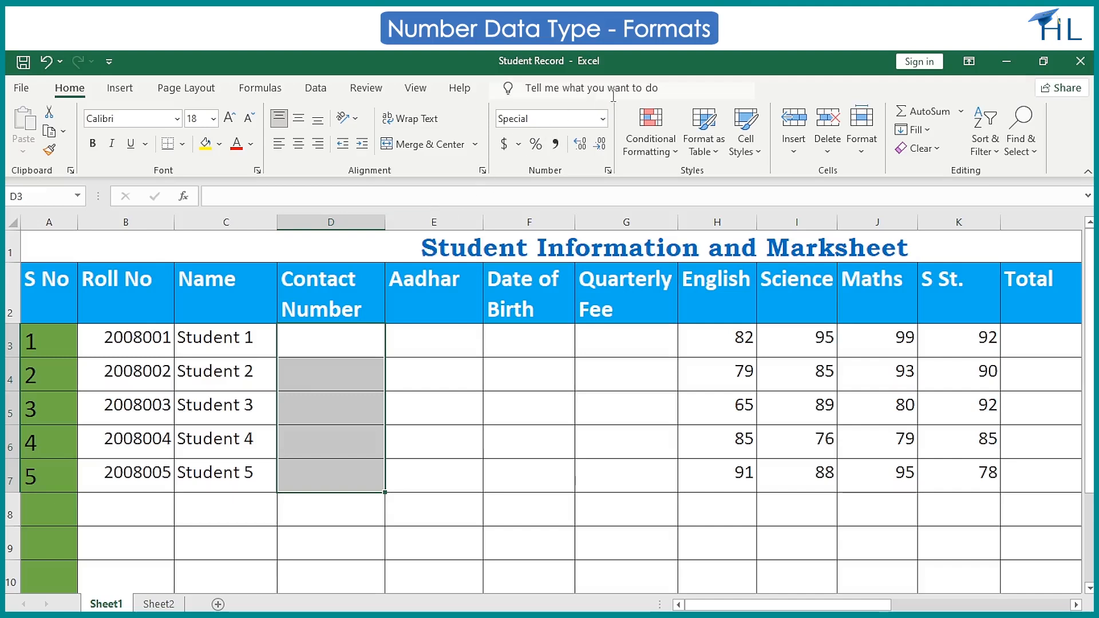
{"action": "left_click", "coordinate": [602, 119]}
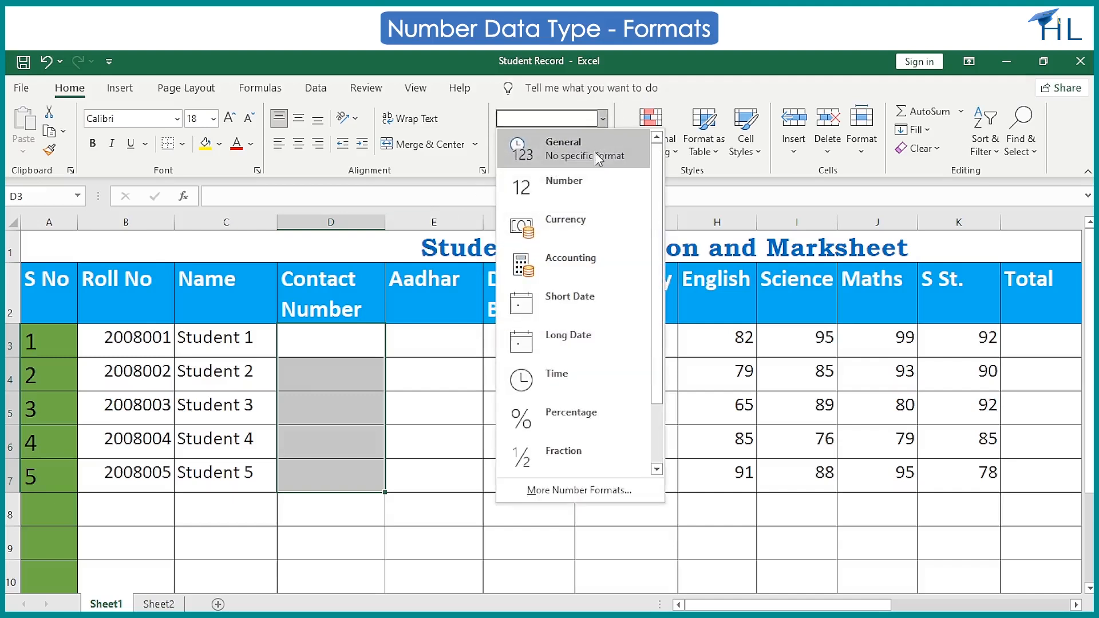
{"action": "left_click", "coordinate": [594, 183]}
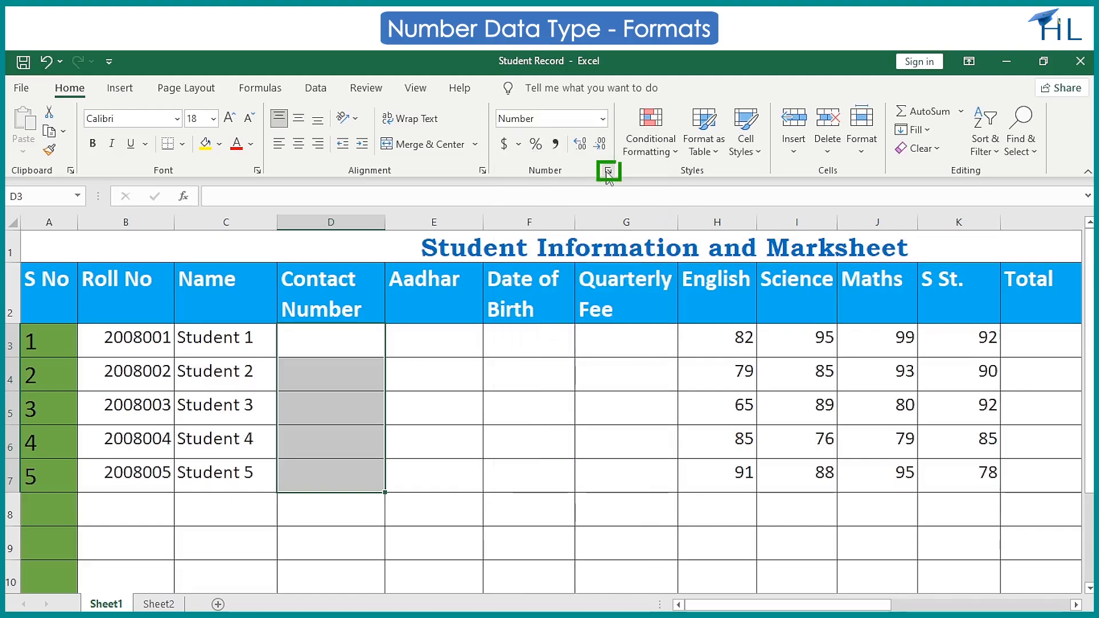
Examine the Number category options in Format Cells for the Contact Number cells D3:D7.
{"action": "left_click", "coordinate": [608, 170]}
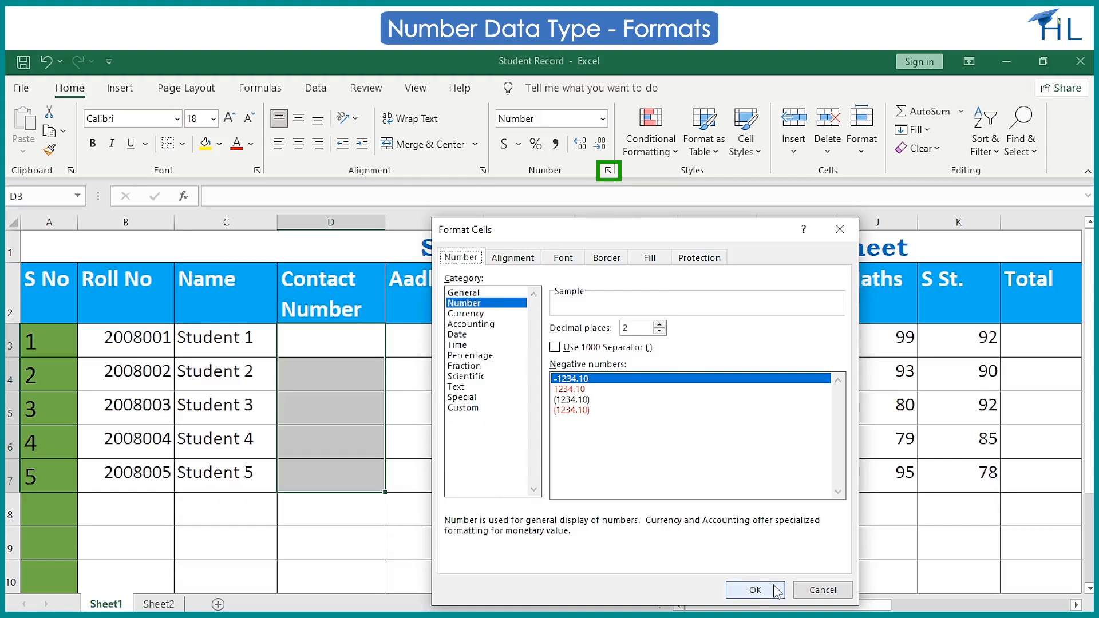
{"action": "left_click", "coordinate": [756, 591]}
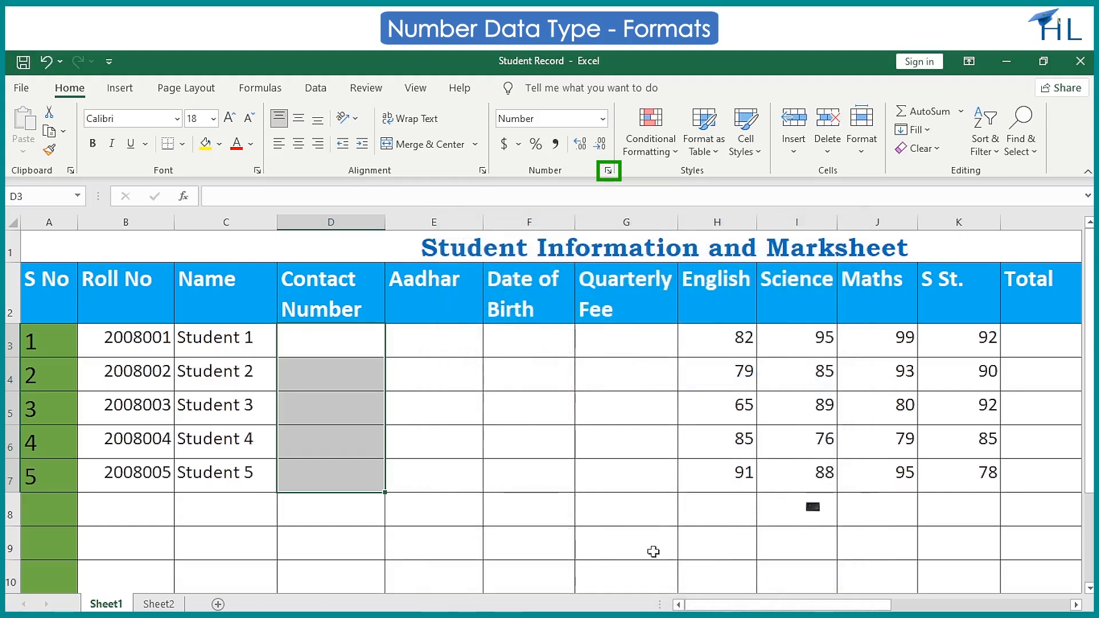
{"action": "key", "text": "ctrl+1"}
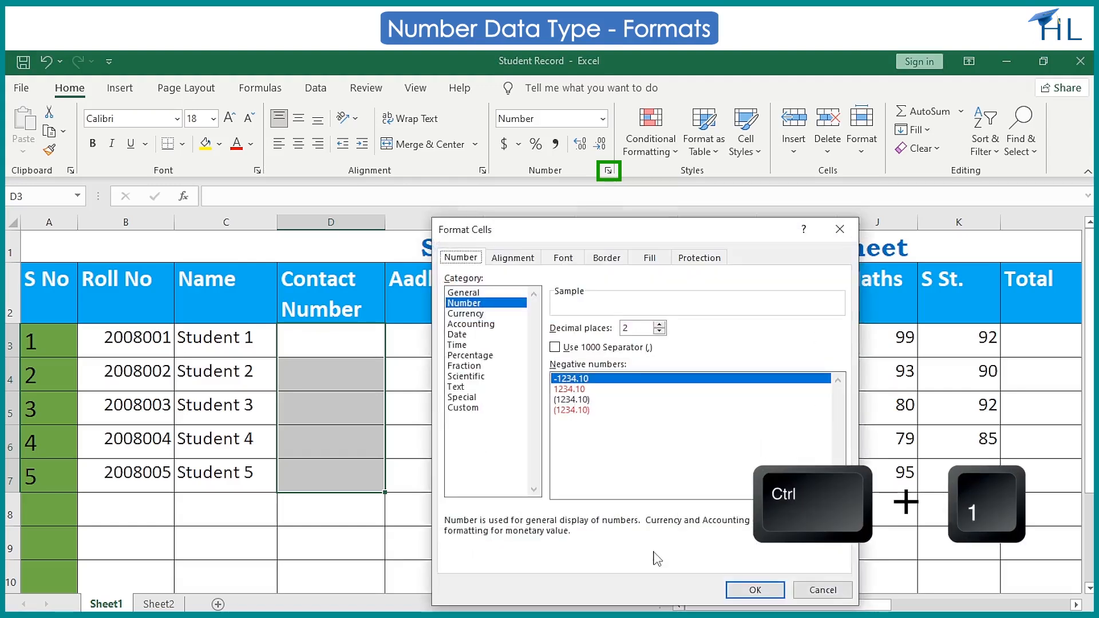
{"action": "left_click", "coordinate": [750, 591]}
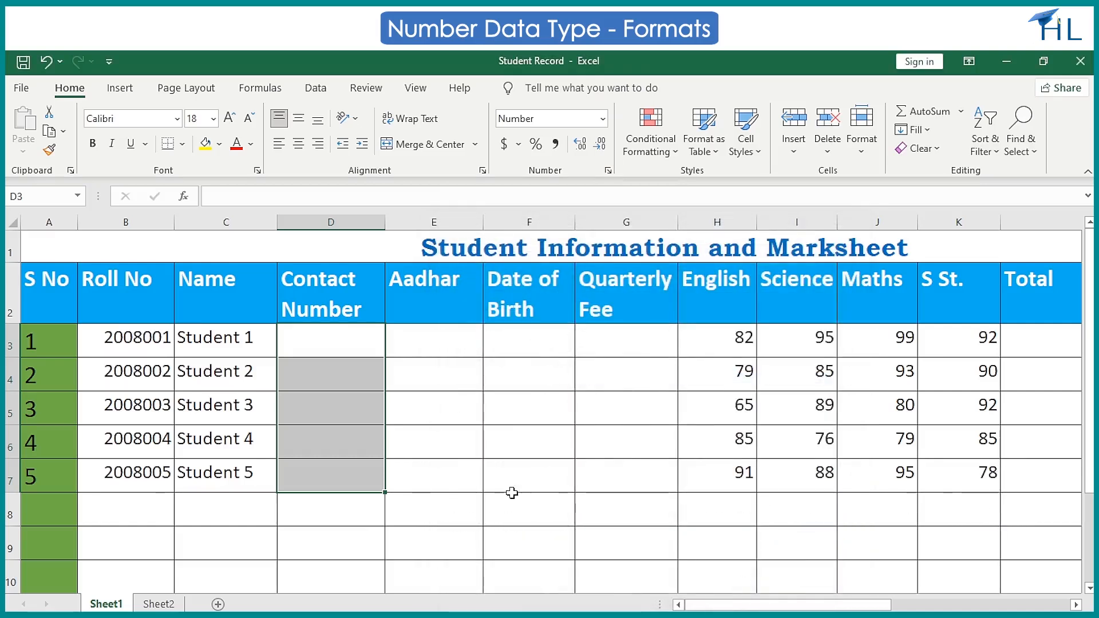
{"action": "right_click", "coordinate": [351, 344]}
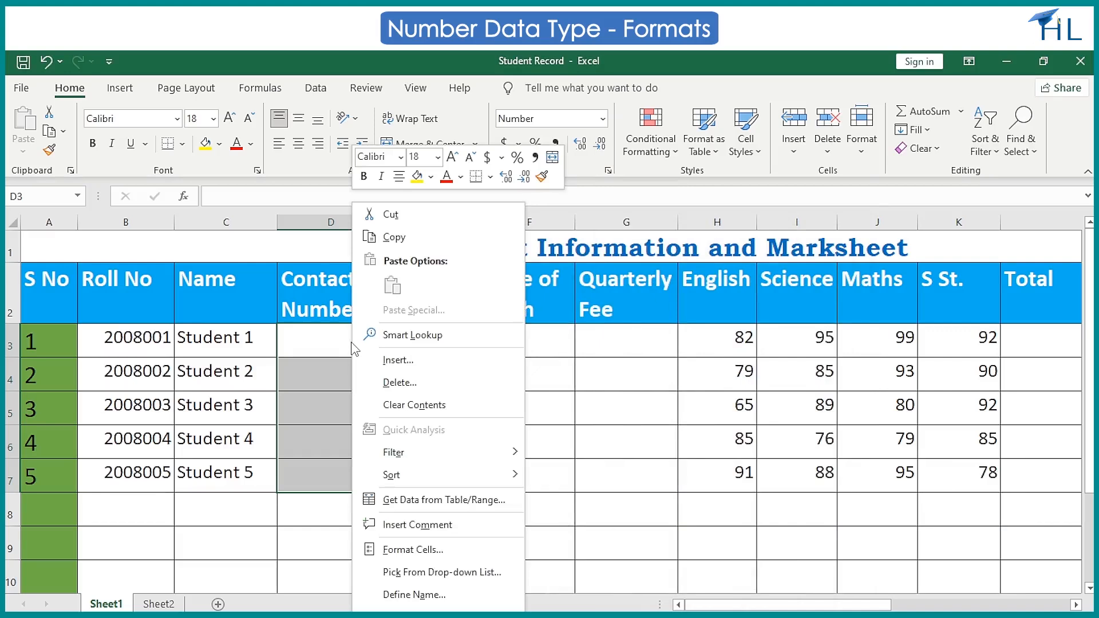
{"action": "left_click", "coordinate": [488, 551]}
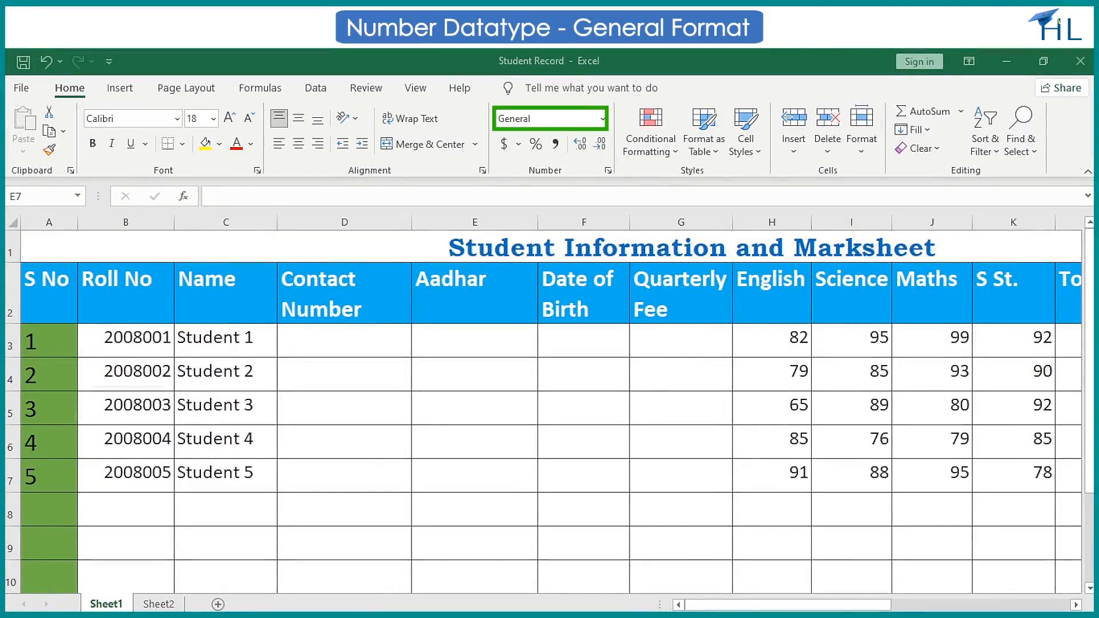
Enter a four-digit sample value in Student 1's Aadhar cell E3 and select that cell again.
{"action": "left_click", "coordinate": [474, 347]}
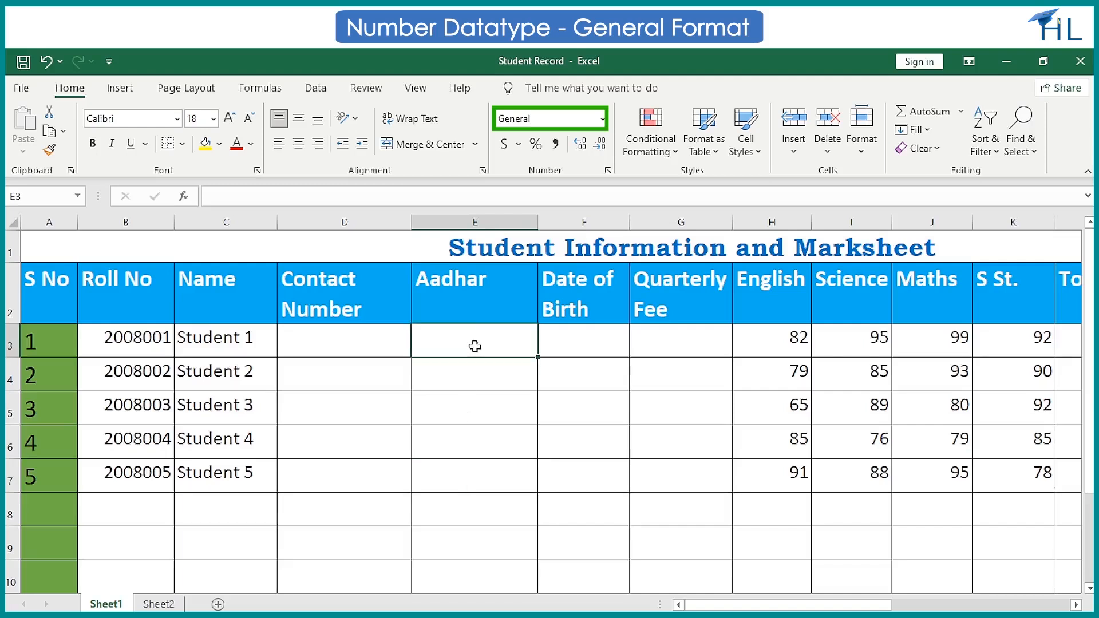
{"action": "type", "text": "1234"}
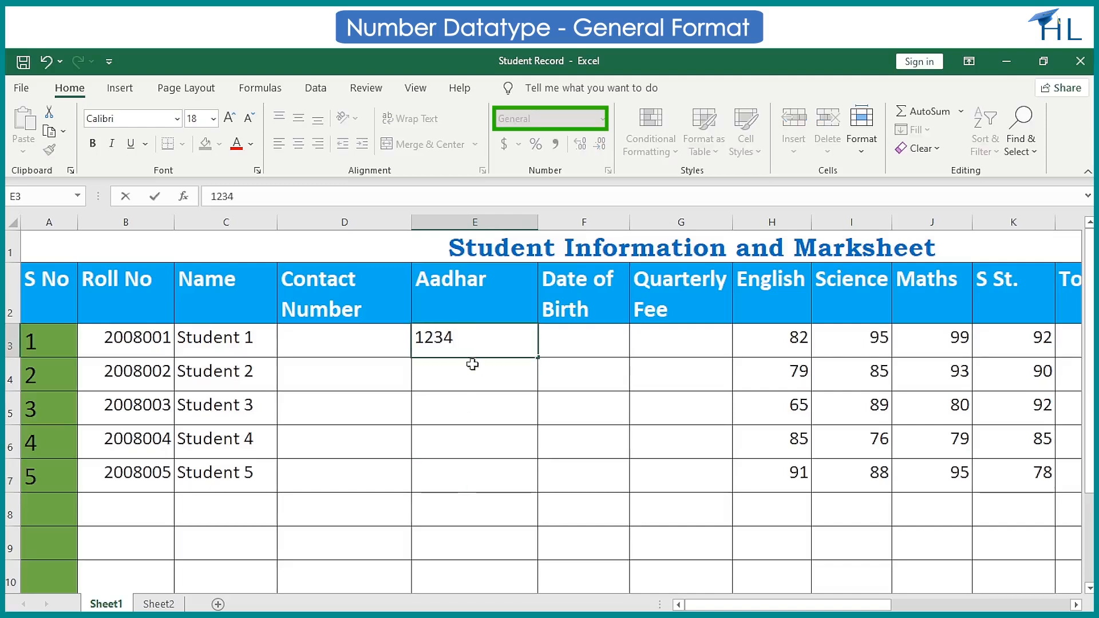
{"action": "left_click", "coordinate": [471, 368]}
{"action": "left_click", "coordinate": [486, 346]}
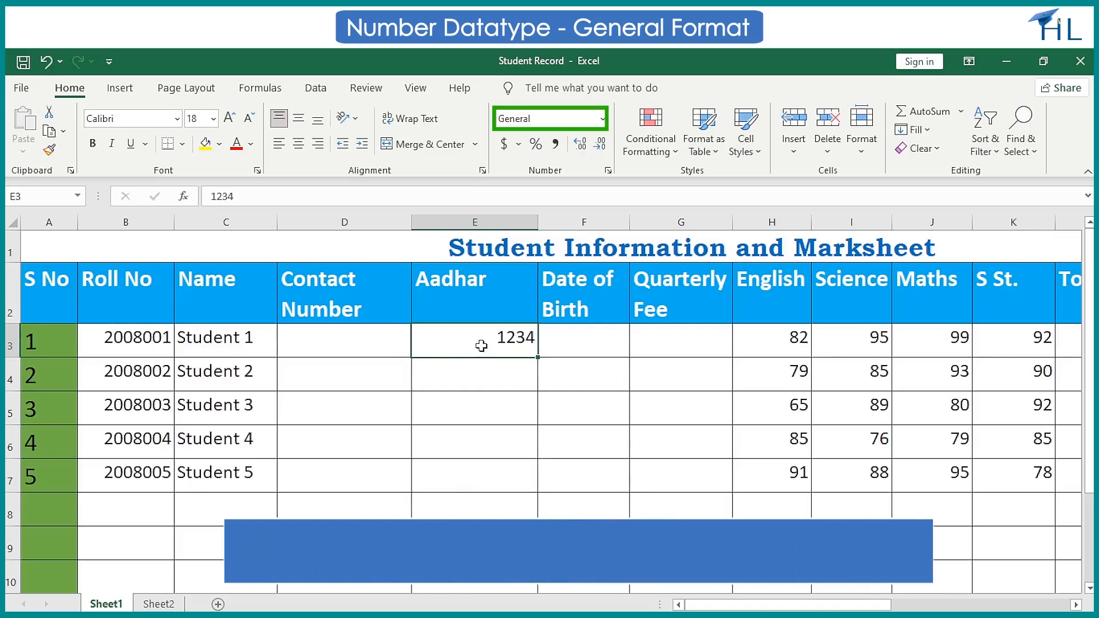
Extend the value in Student 1's Aadhar cell E3 to a full 12-digit number.
{"action": "double_click", "coordinate": [487, 347]}
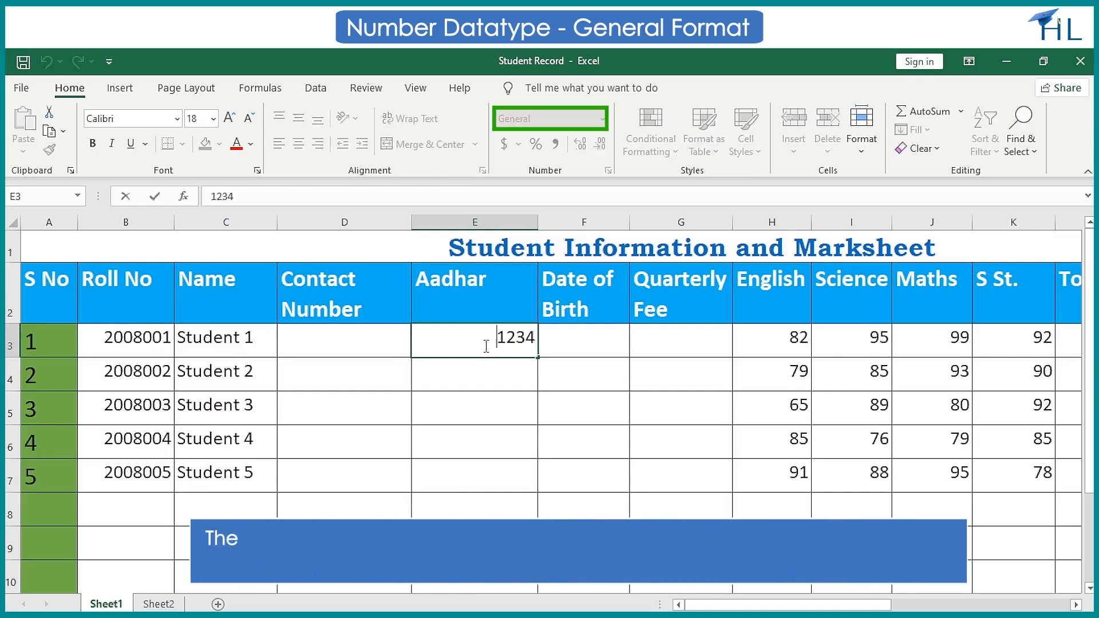
{"action": "left_click", "coordinate": [534, 339]}
{"action": "type", "text": "5"}
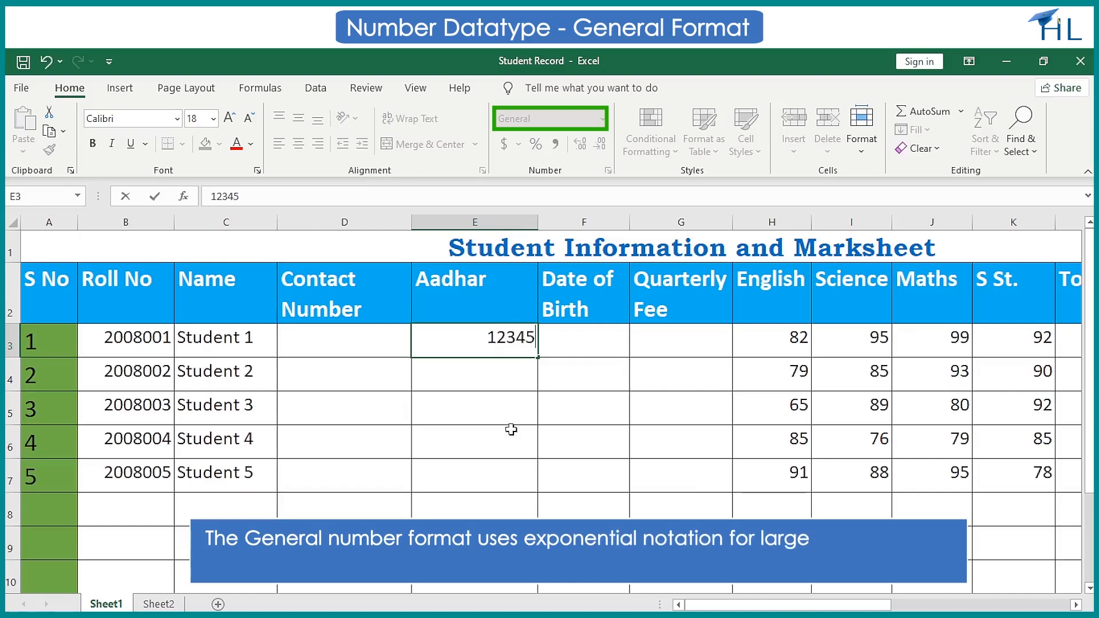
{"action": "type", "text": "6789012"}
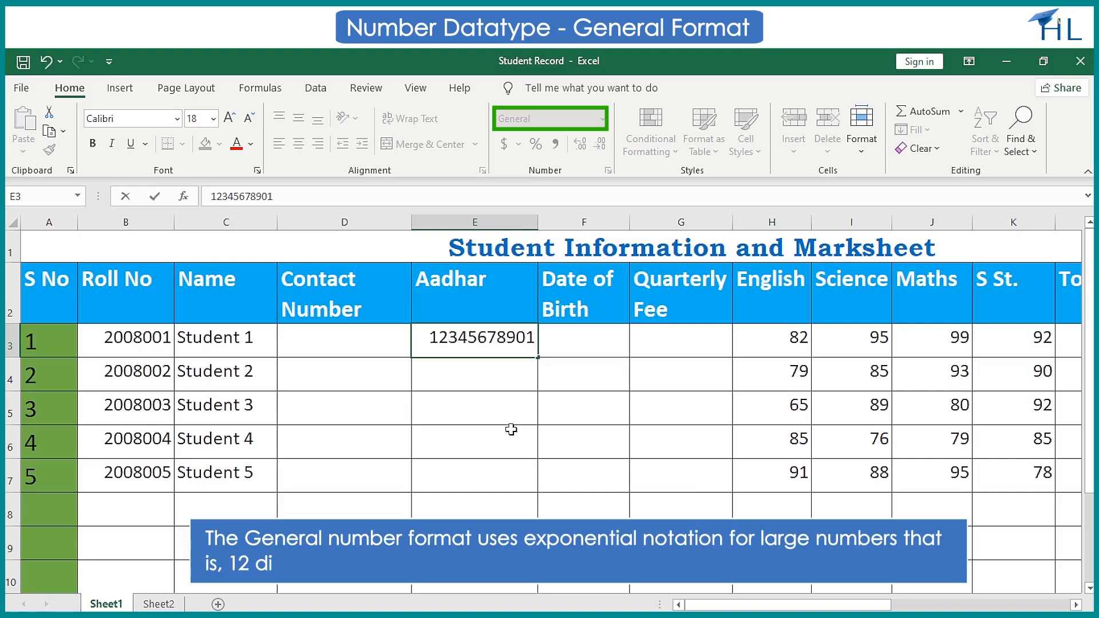
{"action": "key", "text": "Return"}
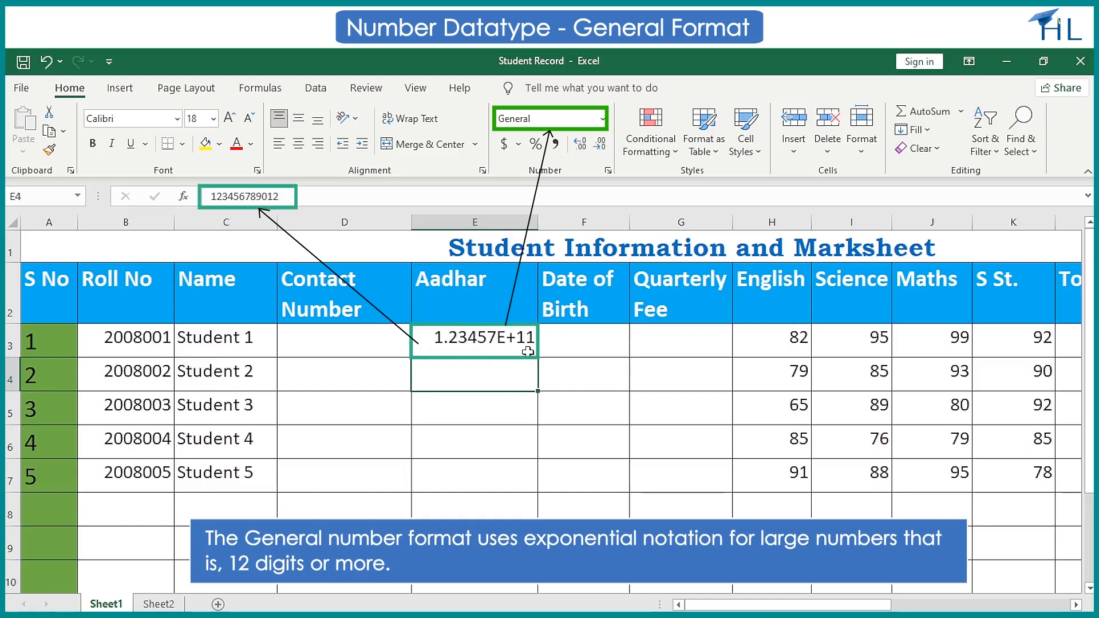
Enter 125000.55 as Student 1's Quarterly Fee in G3 and narrow column G slightly.
{"action": "left_click", "coordinate": [655, 342]}
{"action": "type", "text": "125"}
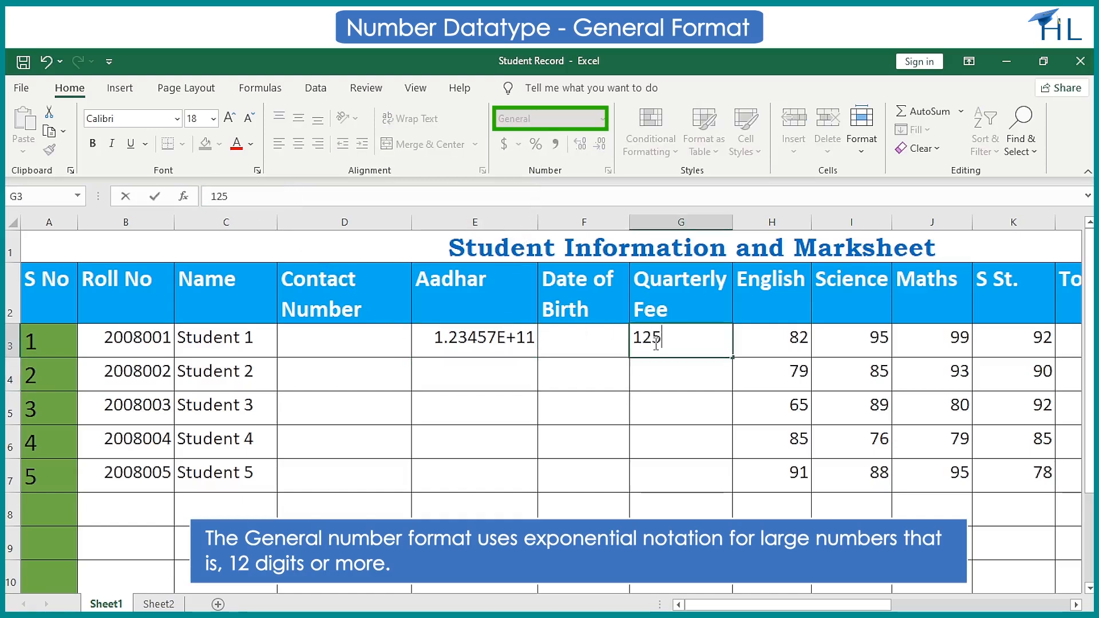
{"action": "type", "text": "000.55"}
{"action": "key", "text": "Return"}
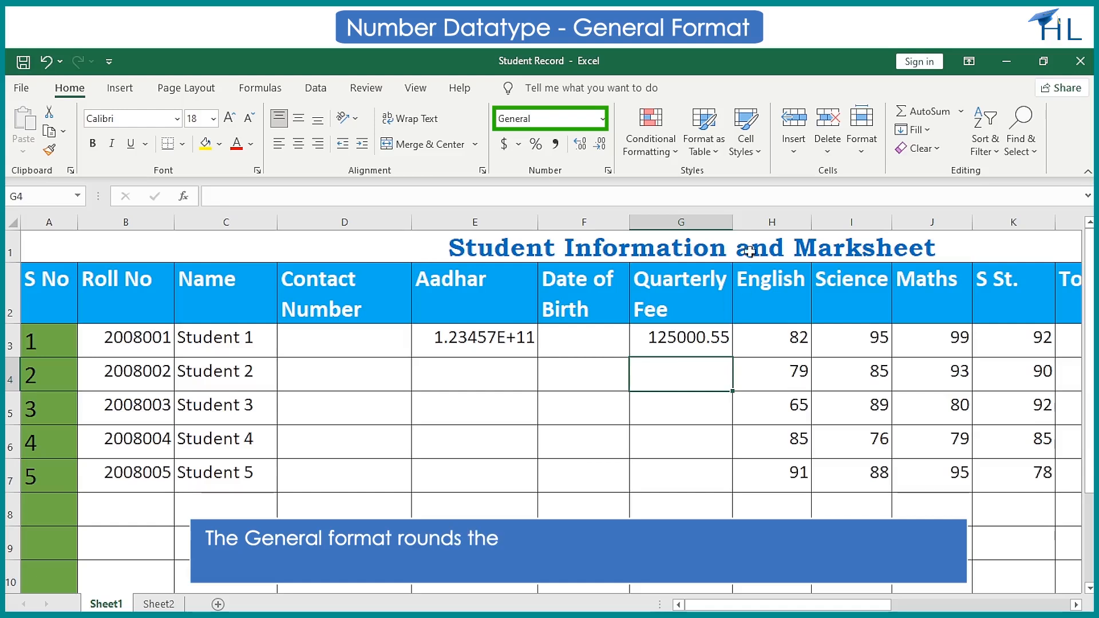
{"action": "left_click_drag", "start_coordinate": [732, 223], "coordinate": [718, 223]}
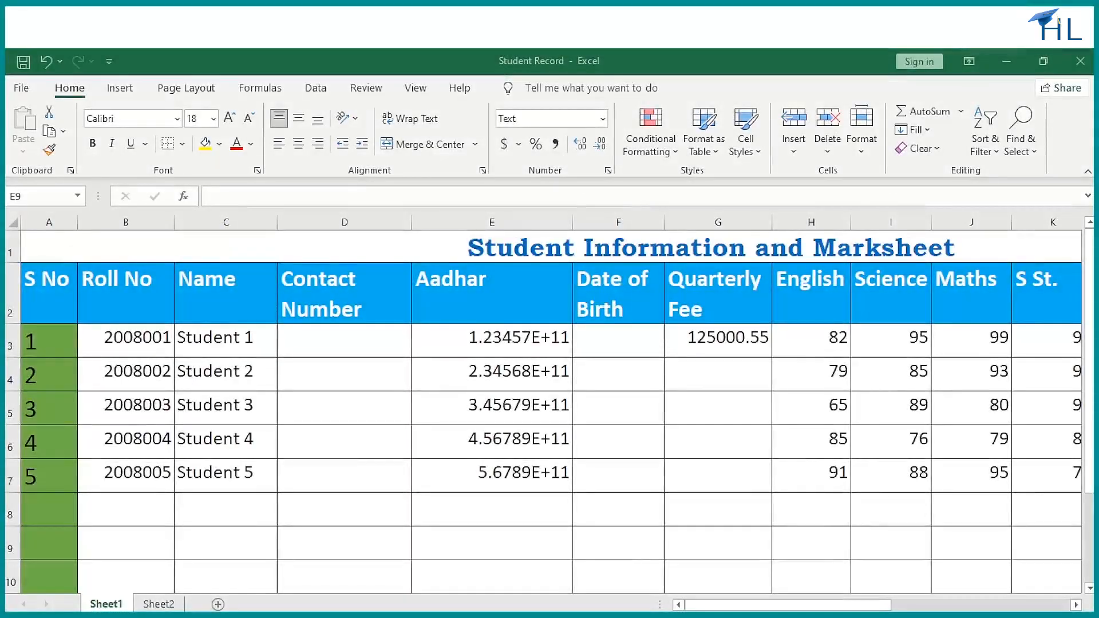
Format the Aadhar values in E3:E7 as Number with no decimal places.
{"action": "left_click", "coordinate": [488, 344]}
{"action": "key", "text": "shift+Down"}
{"action": "key", "text": "shift+Down"}
{"action": "key", "text": "shift+Down"}
{"action": "key", "text": "shift+Down"}
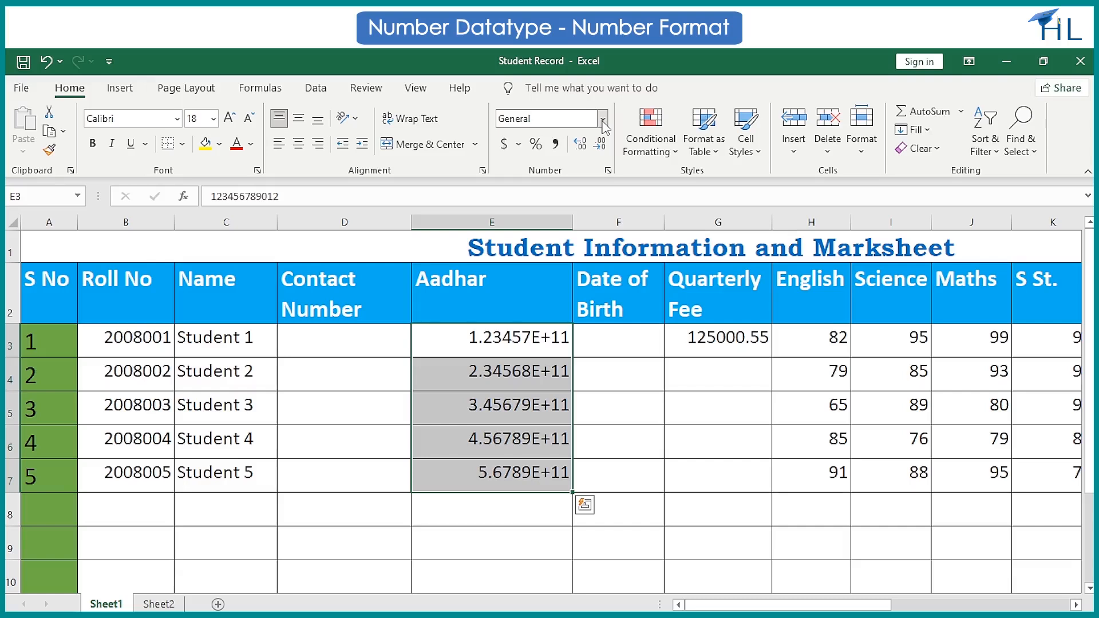
{"action": "left_click", "coordinate": [603, 119]}
{"action": "left_click", "coordinate": [594, 184]}
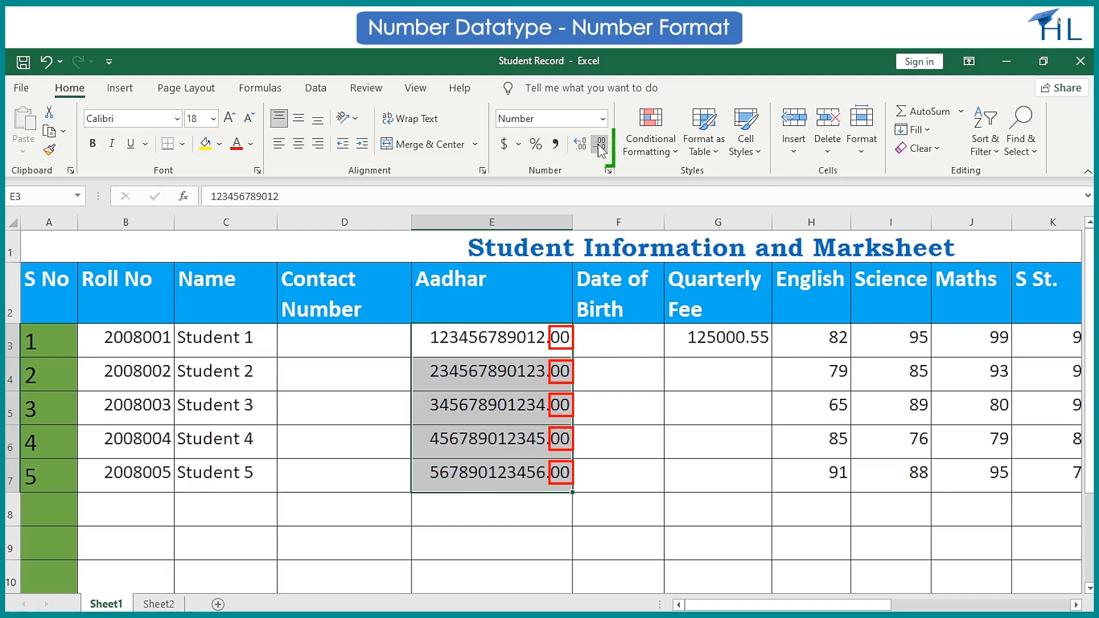
{"action": "left_click", "coordinate": [600, 146]}
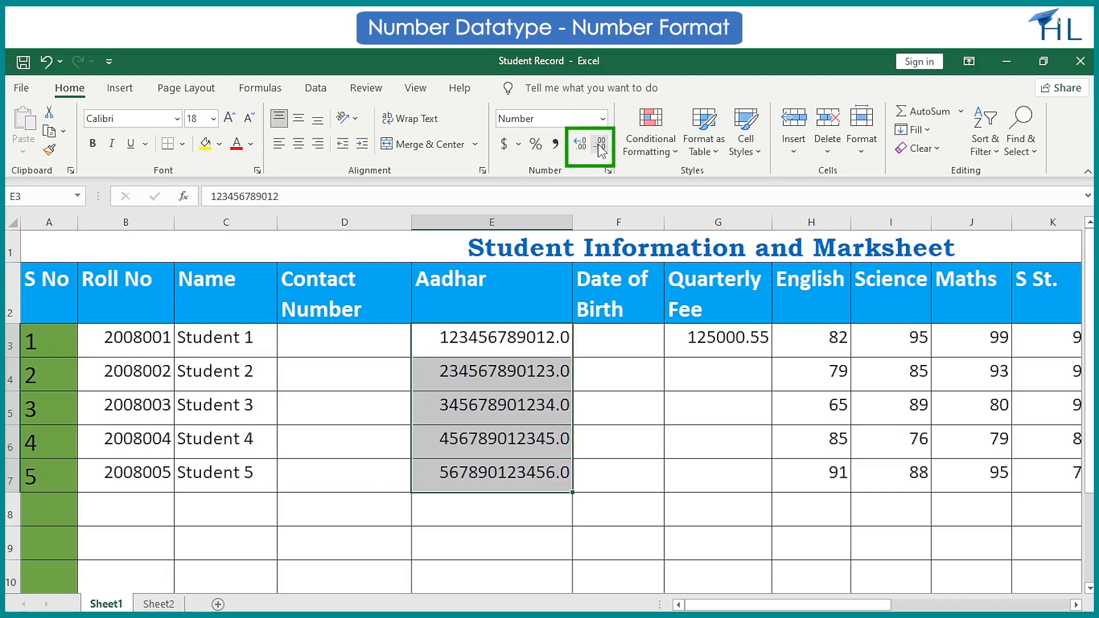
{"action": "left_click", "coordinate": [600, 147]}
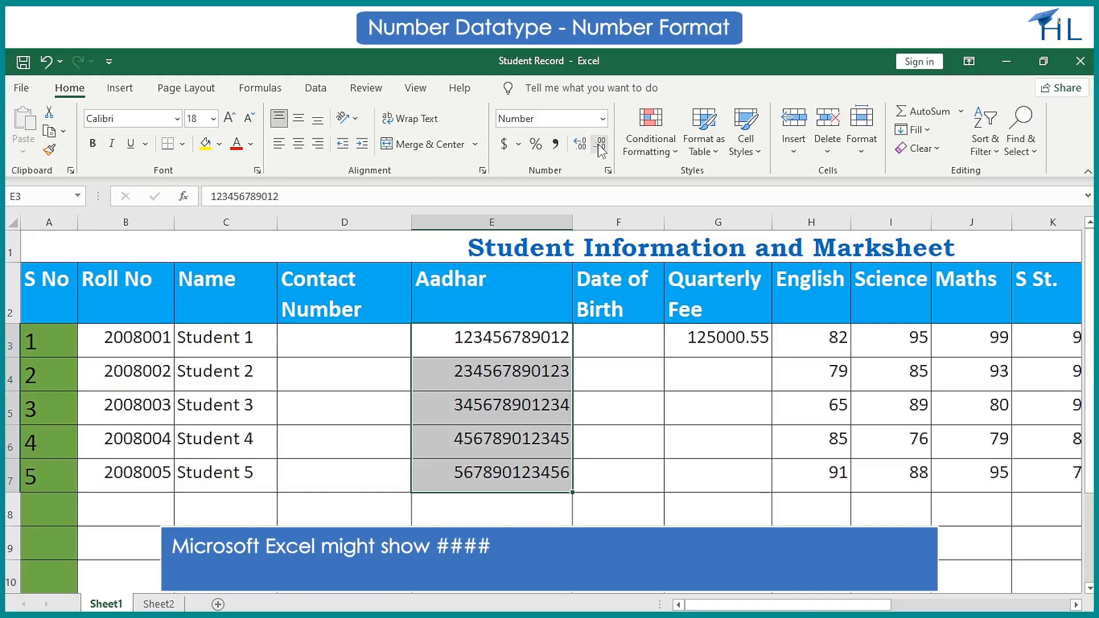
Narrow the Aadhar column to a width of 16.86 and widen it again to fit the full numbers.
{"action": "left_click_drag", "start_coordinate": [572, 222], "coordinate": [509, 222]}
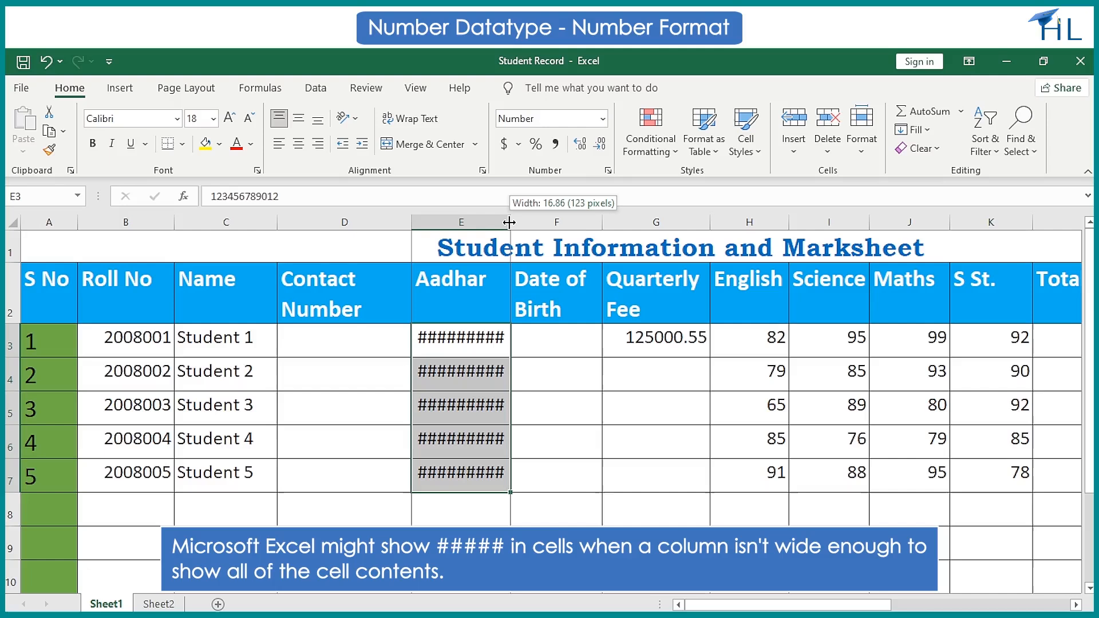
{"action": "left_click_drag", "start_coordinate": [509, 222], "coordinate": [567, 223]}
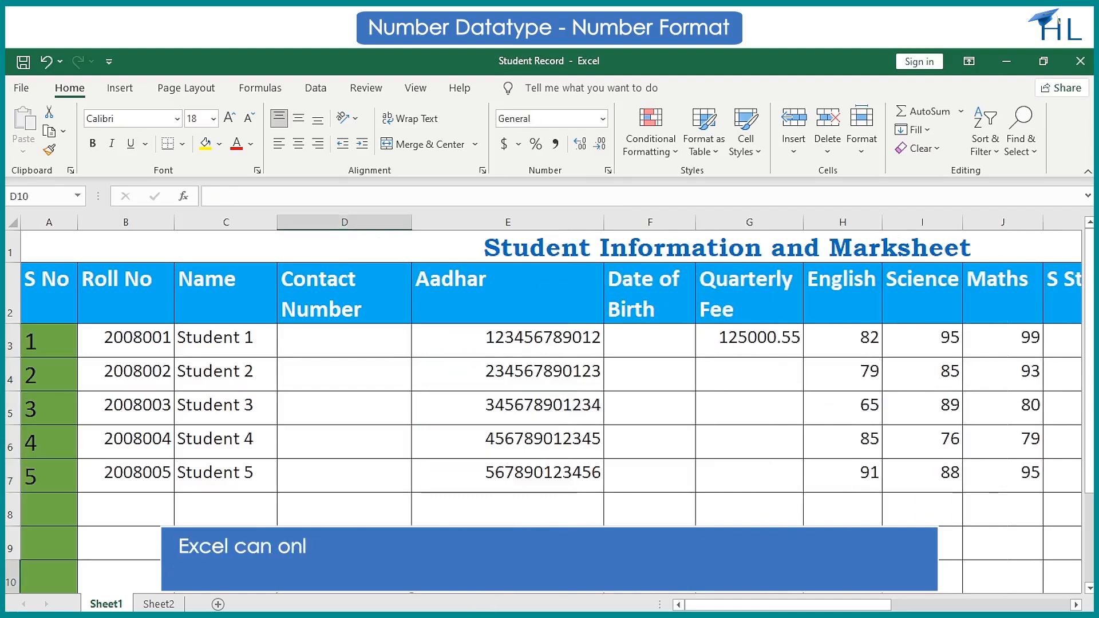
{"action": "left_click", "coordinate": [484, 511]}
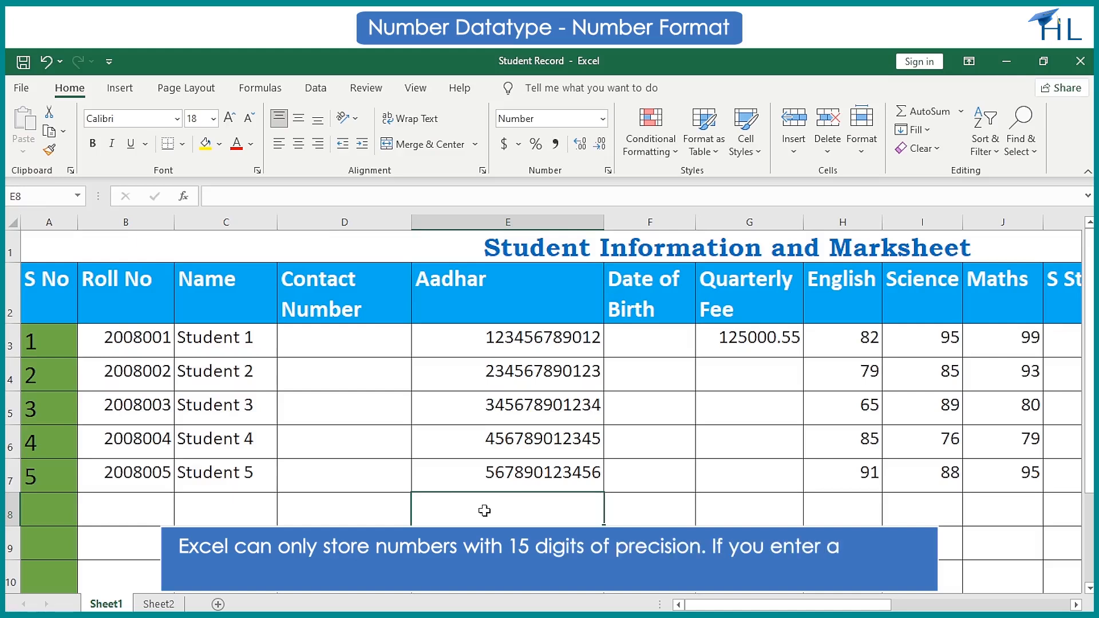
{"action": "type", "text": "123456789"}
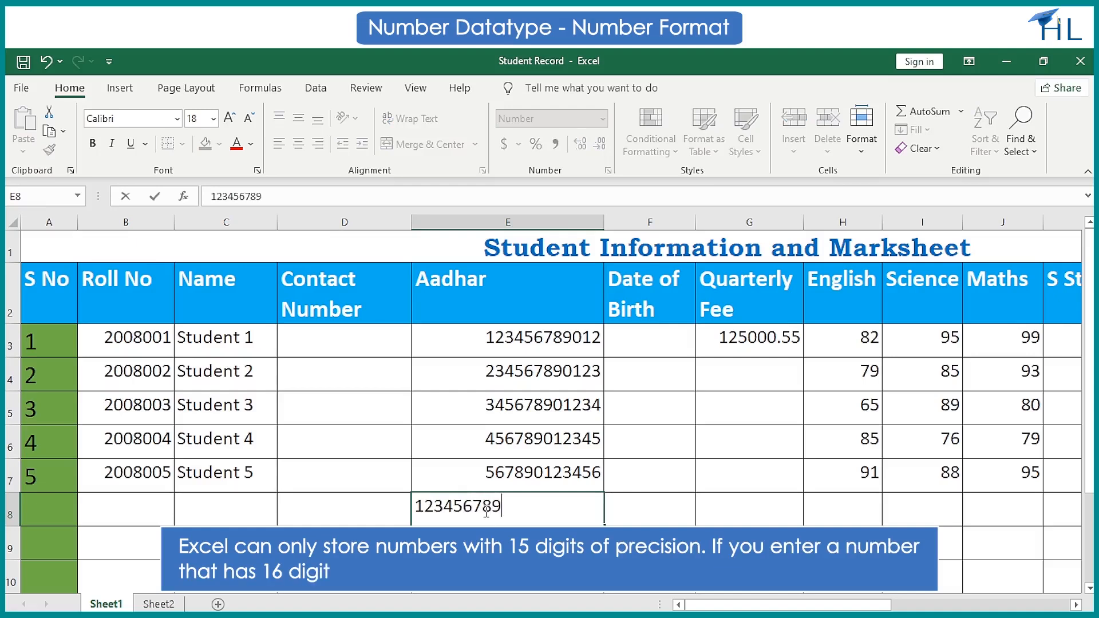
{"action": "type", "text": "01234567"}
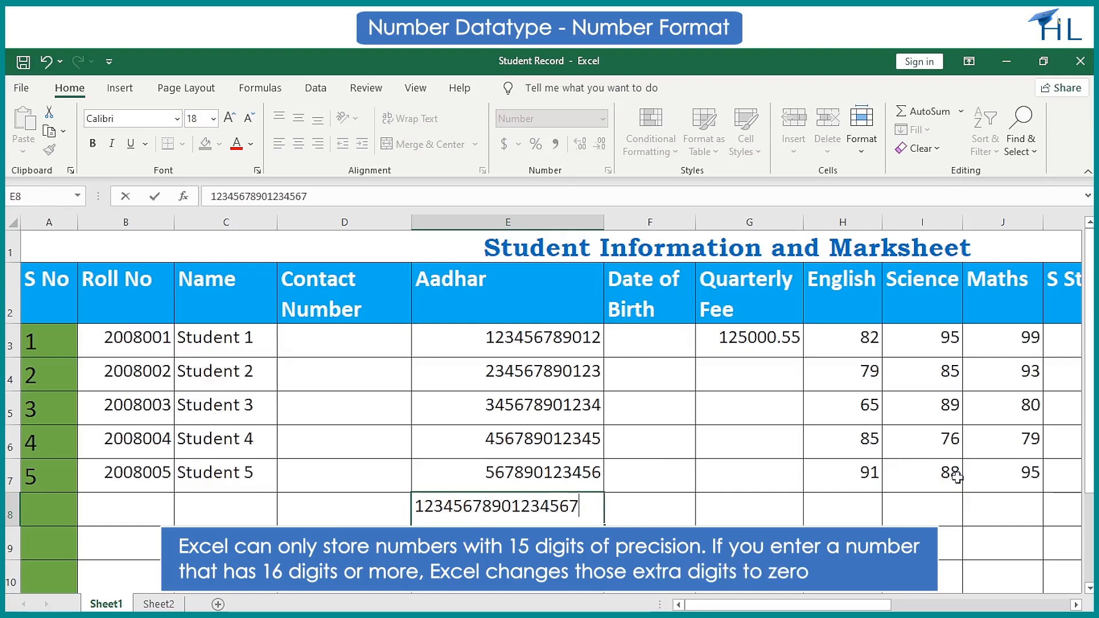
{"action": "key", "text": "Return"}
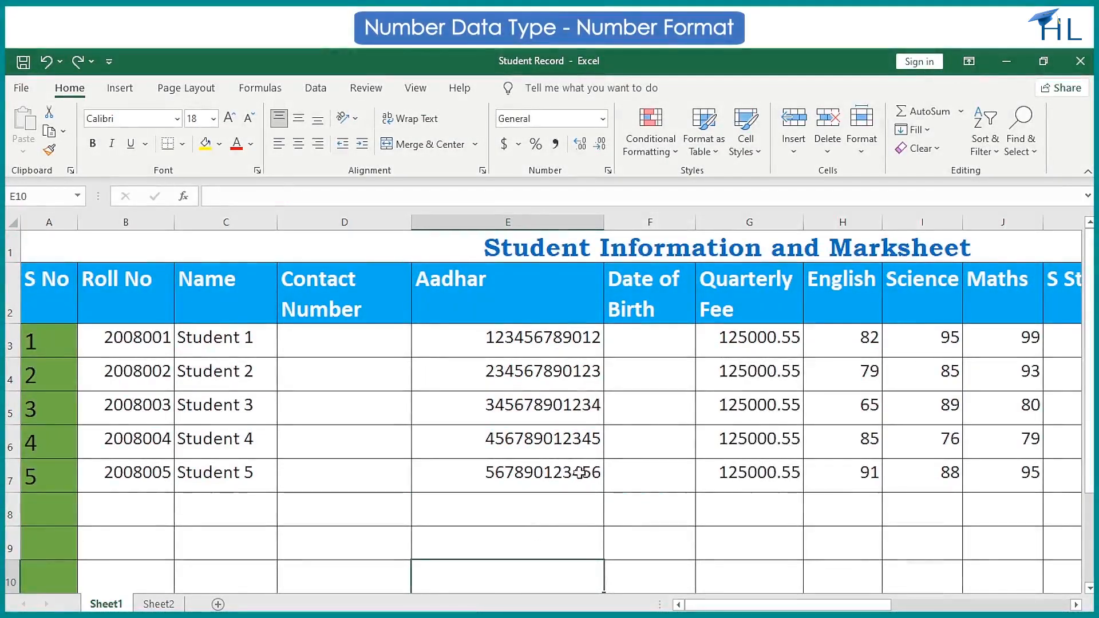
Examine the decimal places and negative number options in Format Cells for the Quarterly Fee cells G3:G7.
{"action": "left_click", "coordinate": [729, 353]}
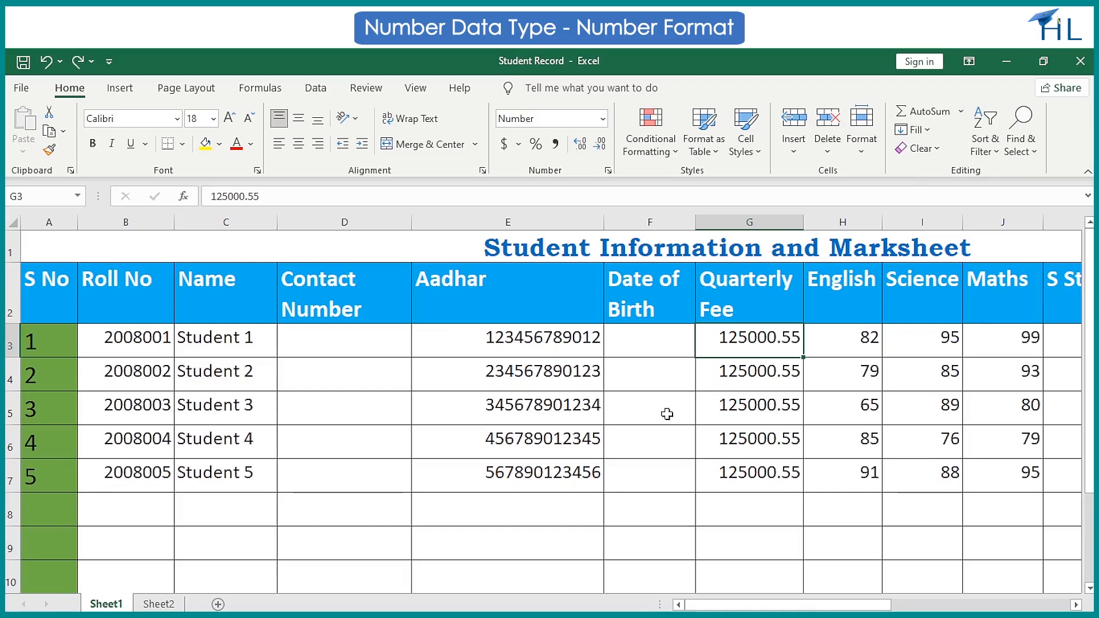
{"action": "key", "text": "shift+Down"}
{"action": "key", "text": "shift+Down"}
{"action": "key", "text": "shift+Down"}
{"action": "key", "text": "shift+Down"}
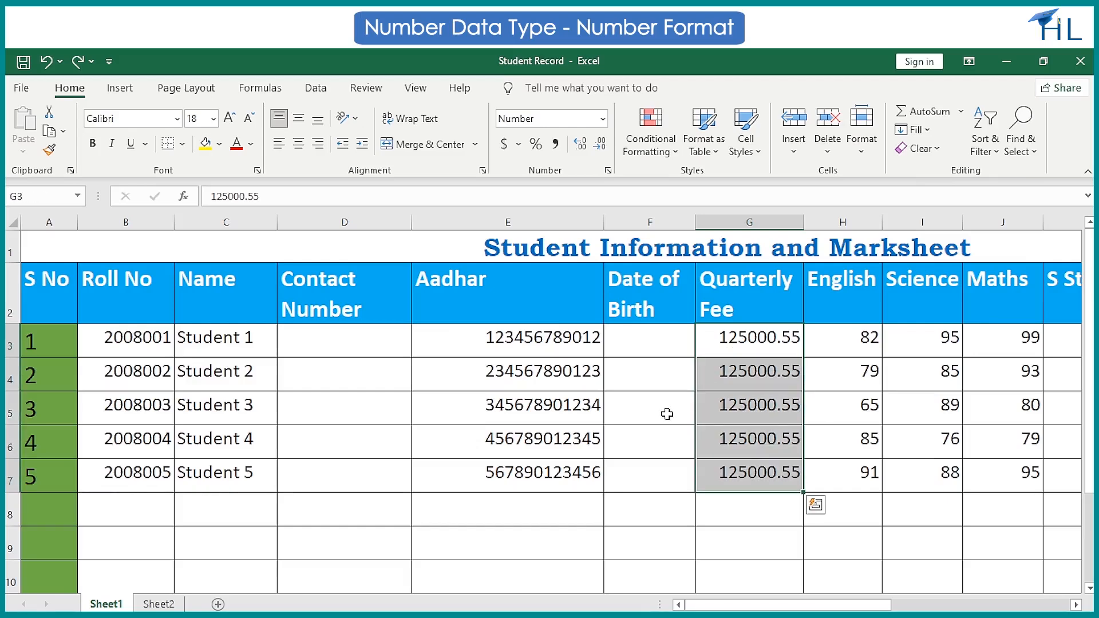
{"action": "left_click", "coordinate": [608, 171]}
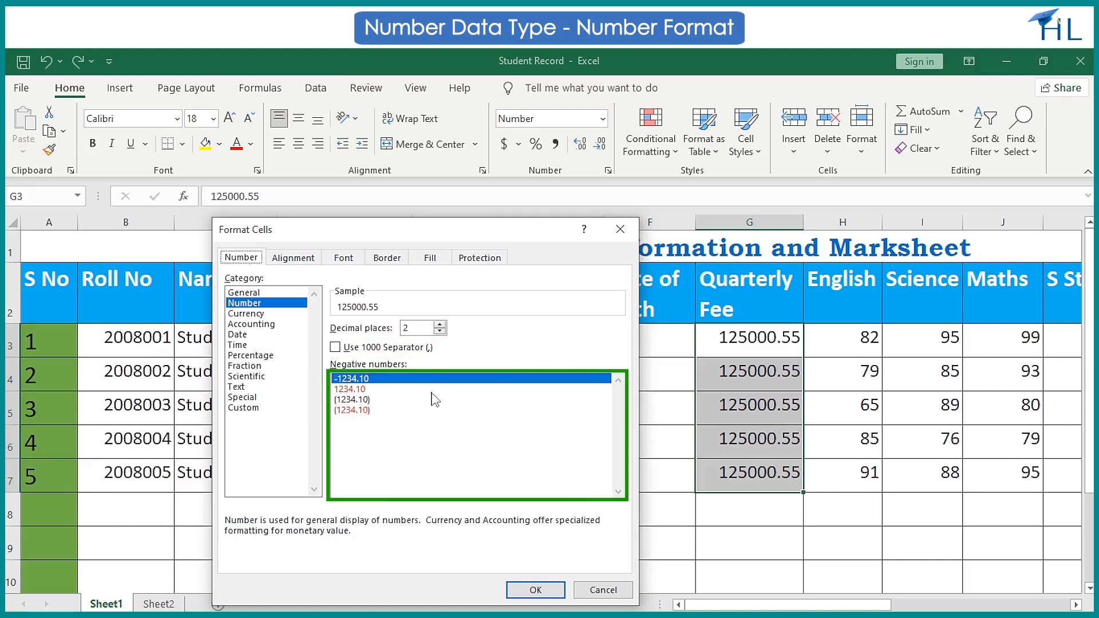
{"action": "left_click", "coordinate": [532, 590]}
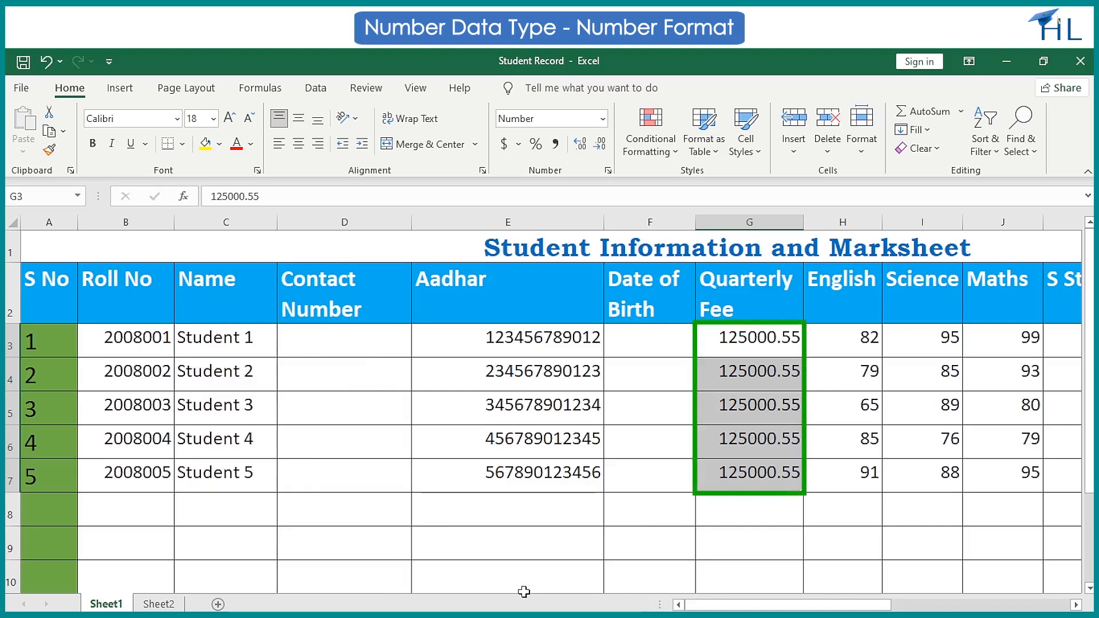
Turn on the 1000 separator in the Number format of the Quarterly Fee values in G3:G7.
{"action": "left_click", "coordinate": [609, 172]}
{"action": "left_click", "coordinate": [336, 347]}
{"action": "left_click", "coordinate": [527, 590]}
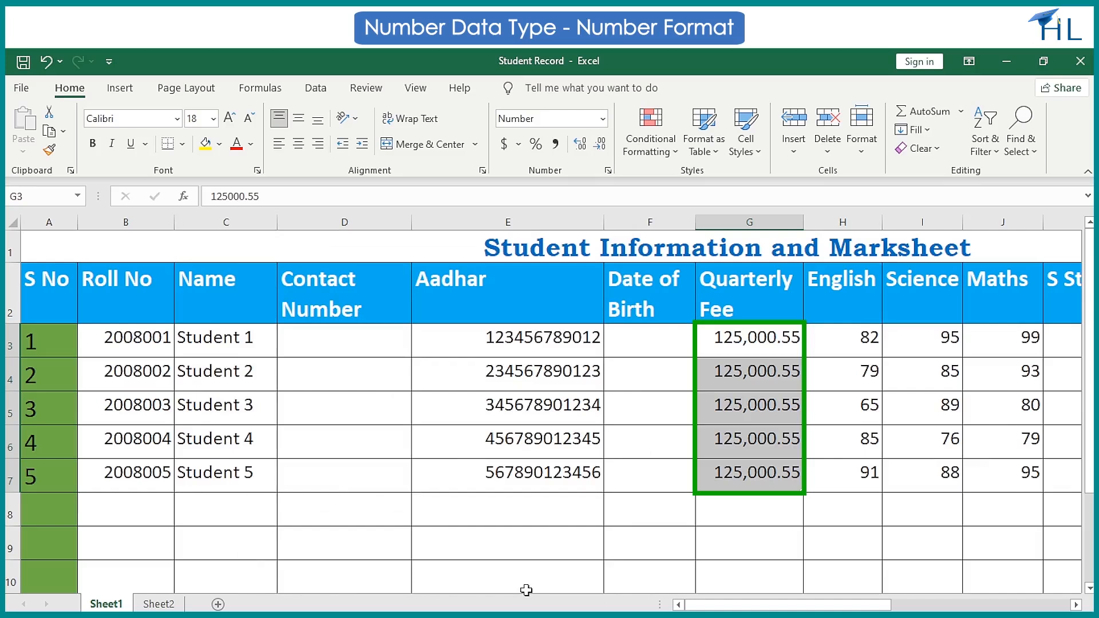
Set the Number format of the Quarterly Fee values in G3:G7 to 0 decimal places, keeping the 1000 separator.
{"action": "left_click", "coordinate": [608, 172]}
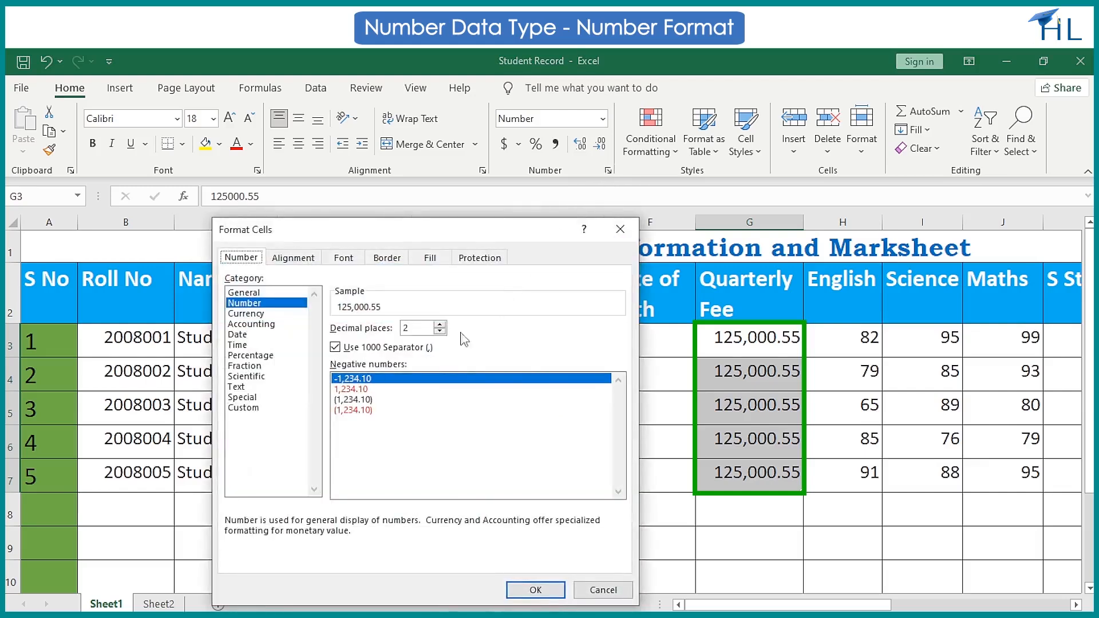
{"action": "left_click", "coordinate": [439, 331]}
{"action": "left_click", "coordinate": [439, 331]}
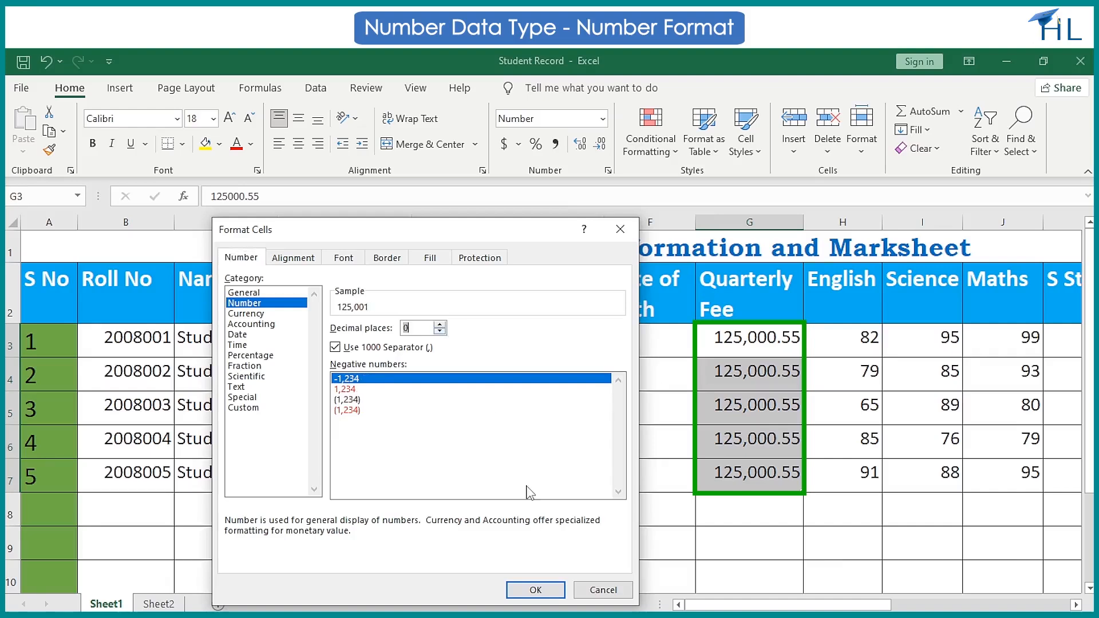
{"action": "left_click", "coordinate": [543, 590]}
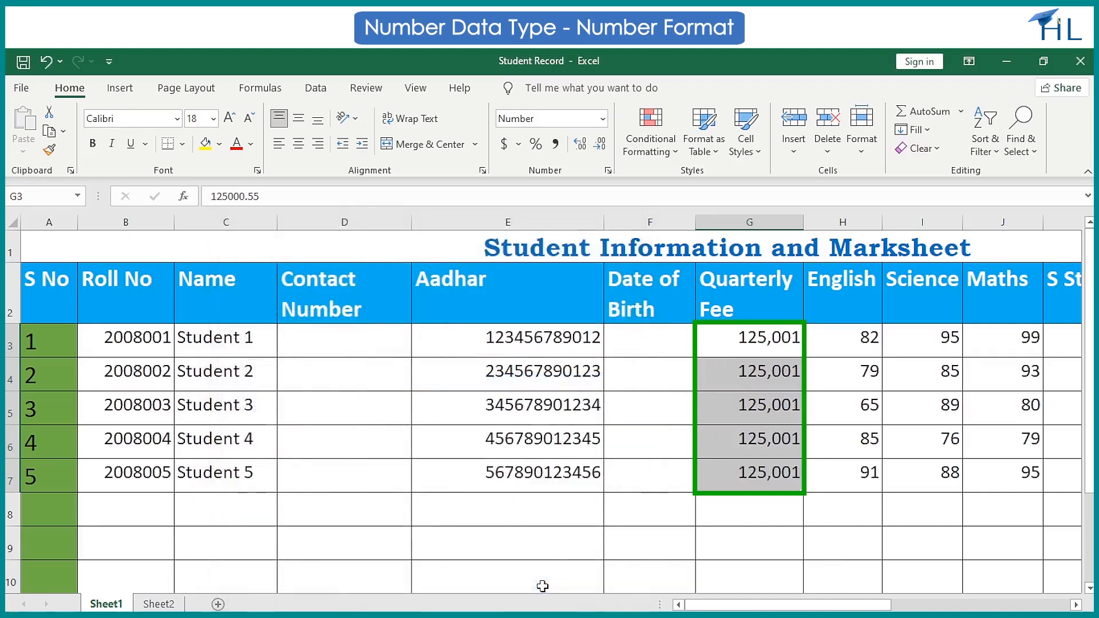
{"action": "left_click", "coordinate": [562, 543]}
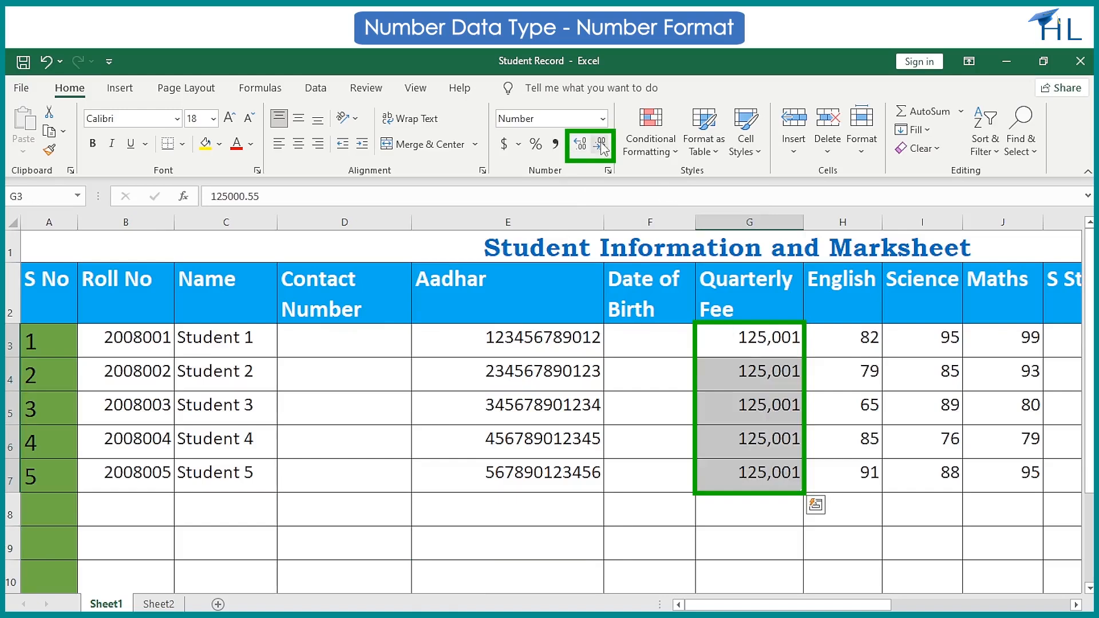
{"action": "left_click", "coordinate": [587, 146]}
{"action": "left_click", "coordinate": [587, 146]}
{"action": "left_click", "coordinate": [601, 144]}
{"action": "left_click", "coordinate": [600, 144]}
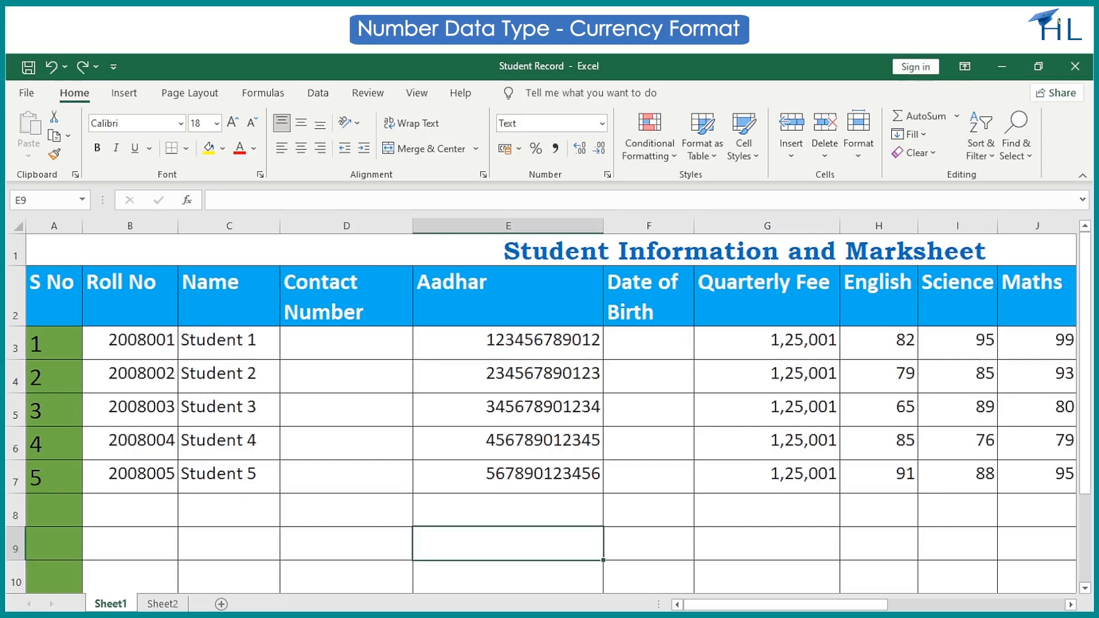
Apply the Currency format to the Quarterly Fee values in G3:G7 and review its negative number options in Format Cells.
{"action": "left_click", "coordinate": [737, 340]}
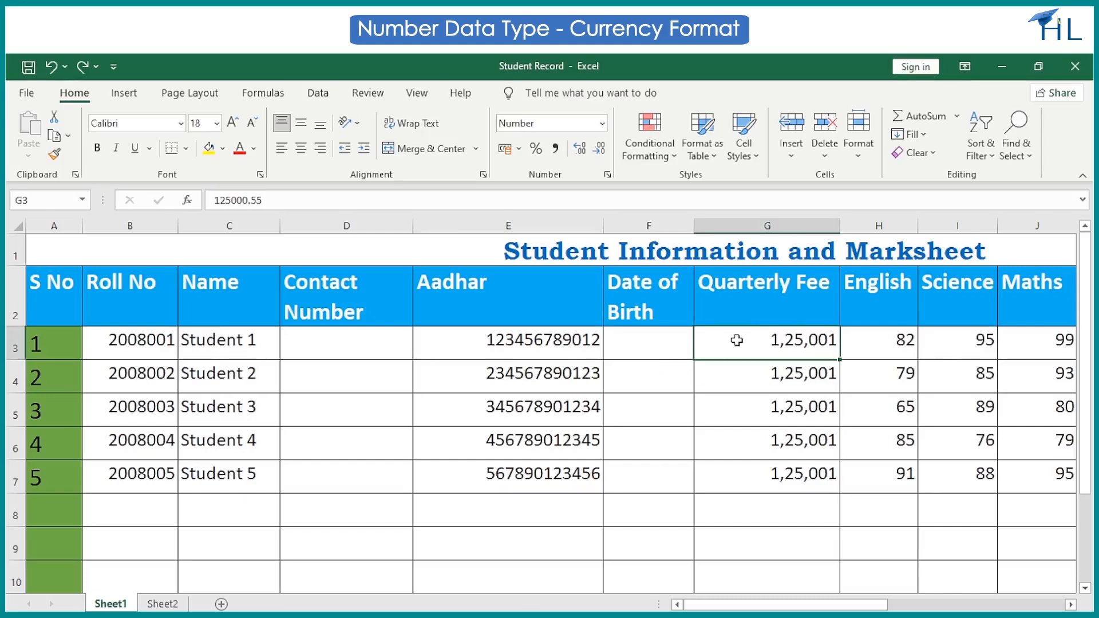
{"action": "key", "text": "shift+Down"}
{"action": "key", "text": "shift+Down"}
{"action": "key", "text": "shift+Down"}
{"action": "key", "text": "shift+Down"}
{"action": "left_click", "coordinate": [603, 123]}
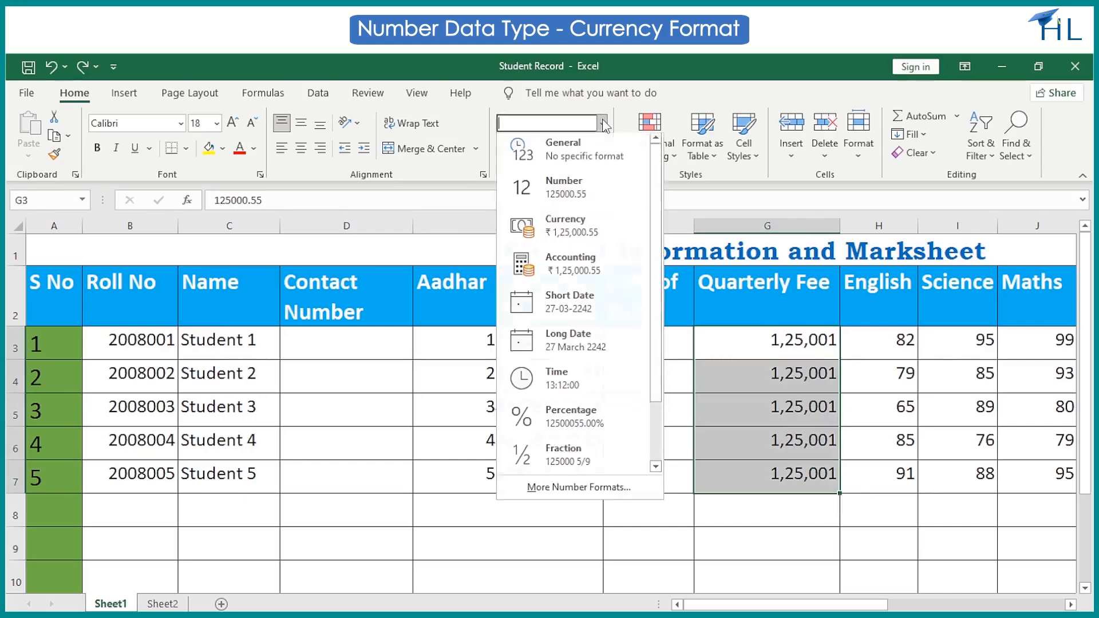
{"action": "left_click", "coordinate": [567, 226]}
{"action": "left_click", "coordinate": [607, 174]}
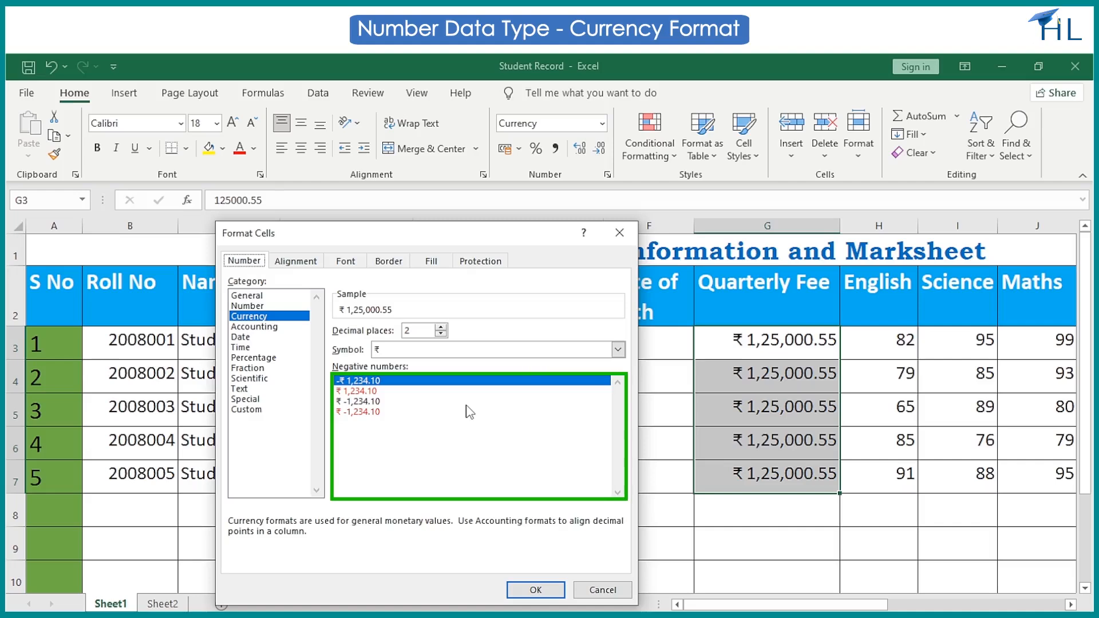
{"action": "left_click", "coordinate": [531, 589]}
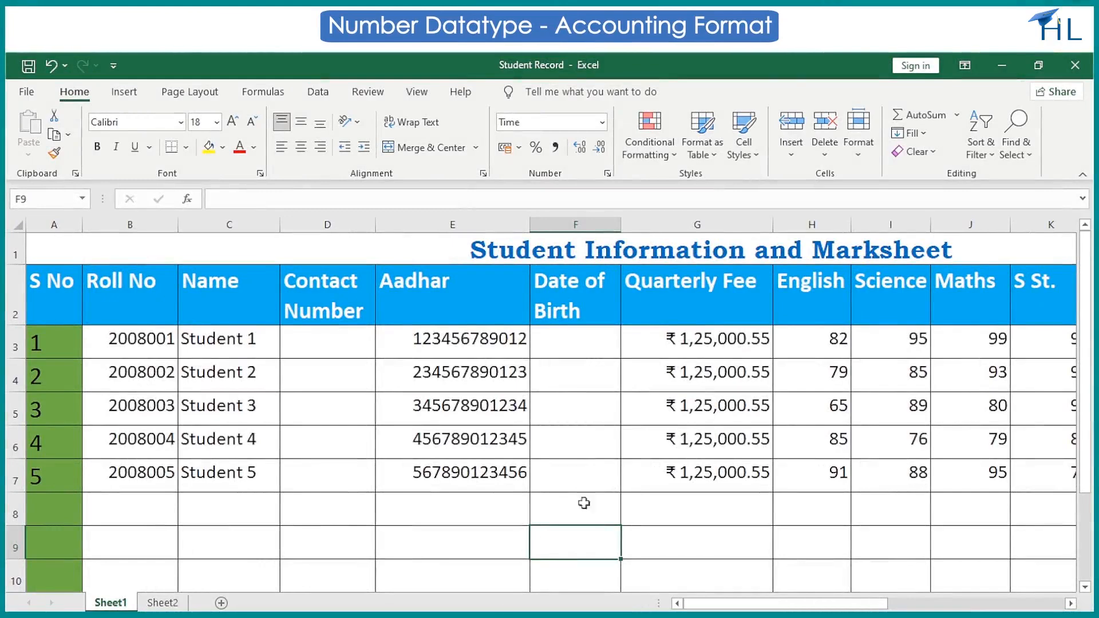
Apply the Accounting format to the Quarterly Fee values in G3:G7.
{"action": "left_click_drag", "start_coordinate": [696, 342], "coordinate": [696, 475]}
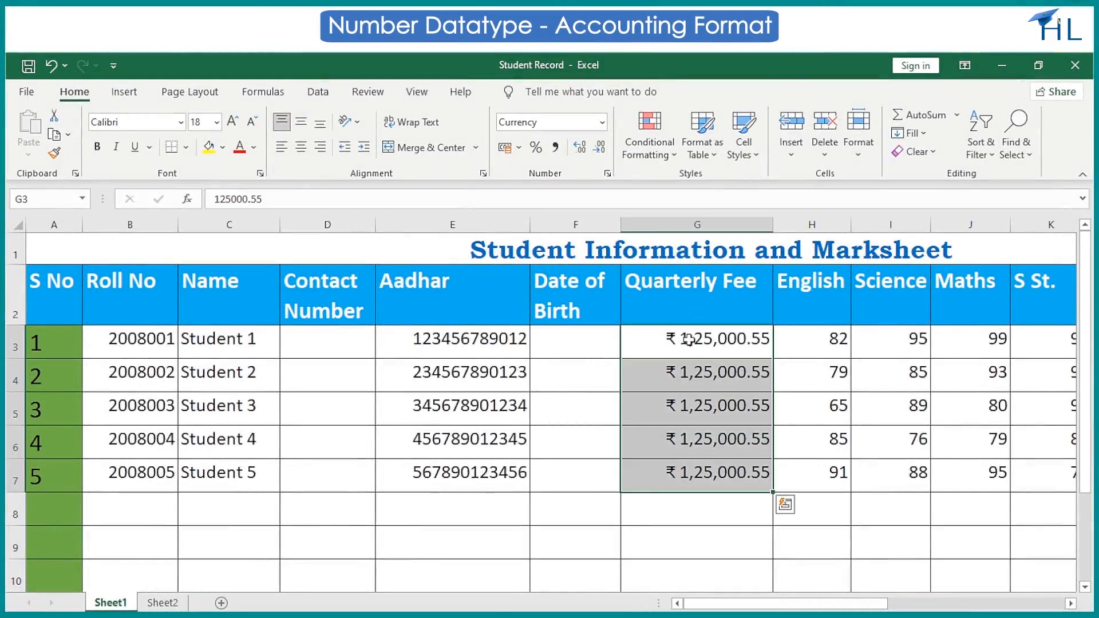
{"action": "left_click", "coordinate": [602, 122]}
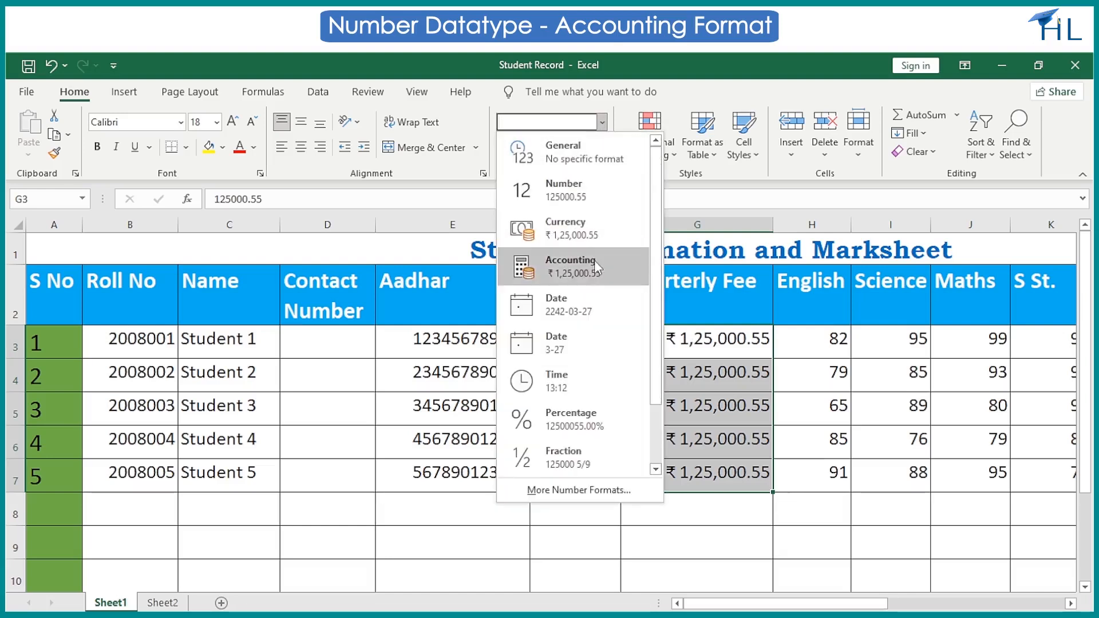
{"action": "left_click", "coordinate": [573, 267]}
{"action": "left_click", "coordinate": [679, 567]}
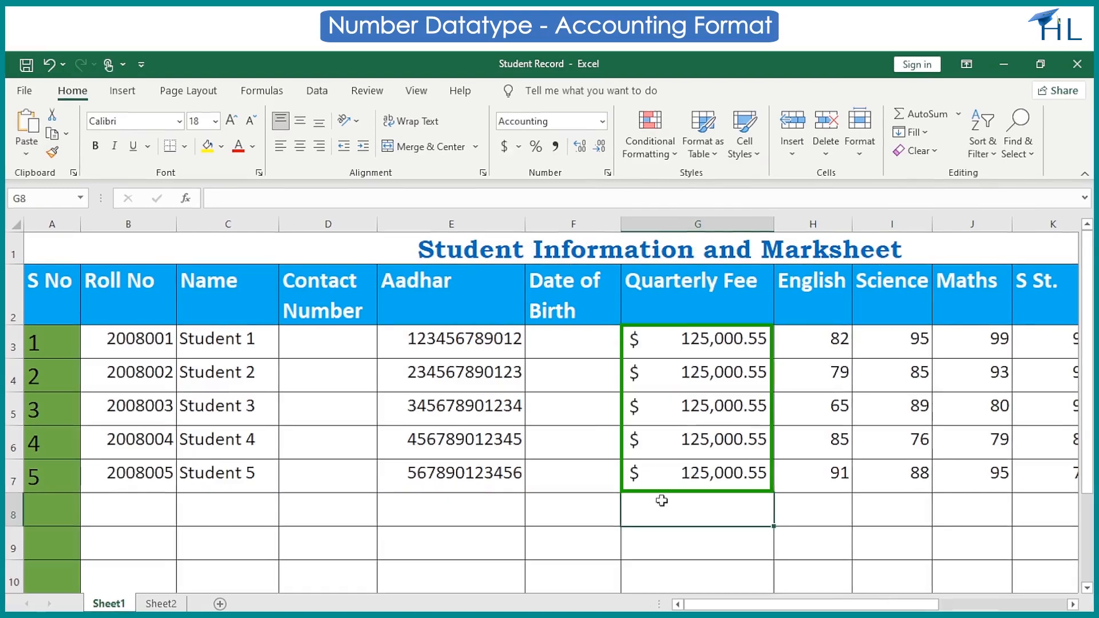
Enter the negative test amount -125000.55 in cell G8 below the Quarterly Fee values.
{"action": "type", "text": "-"}
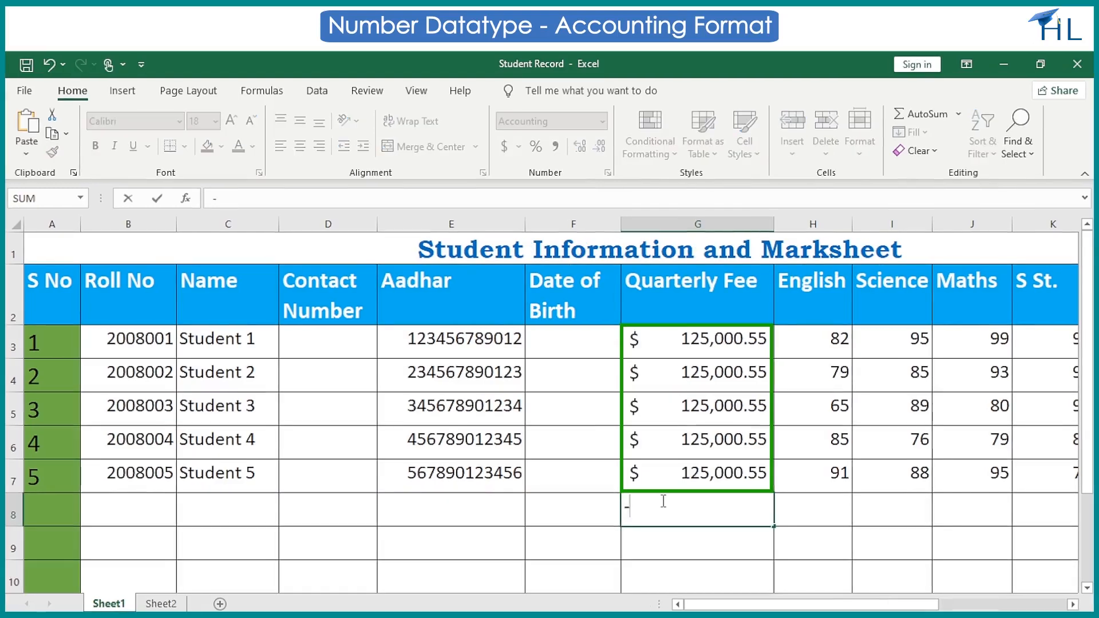
{"action": "type", "text": "125000.55"}
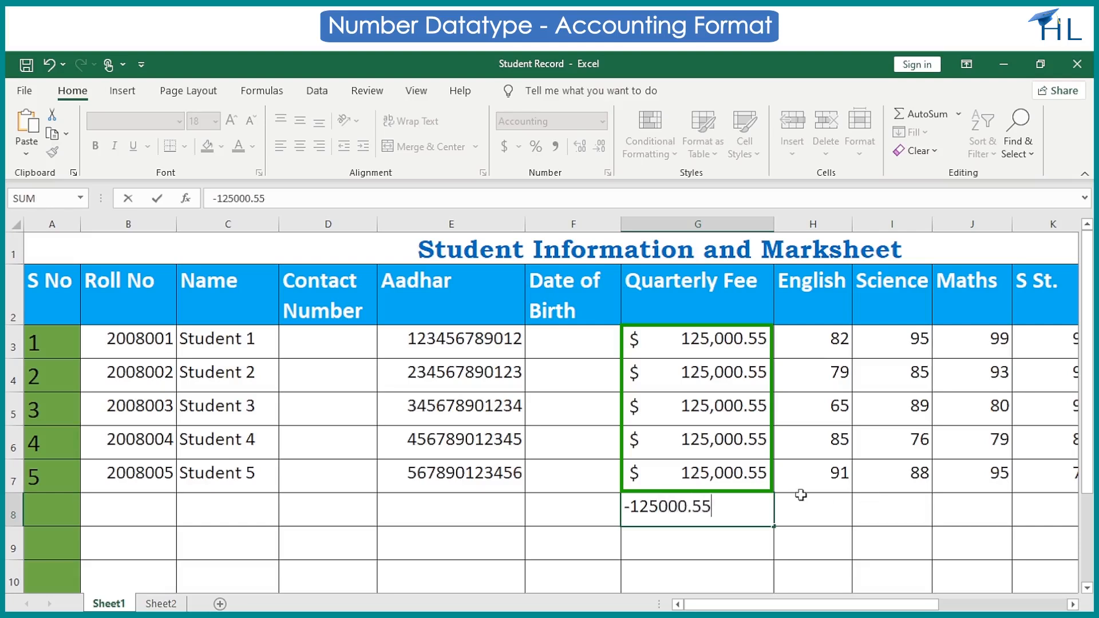
{"action": "key", "text": "Return"}
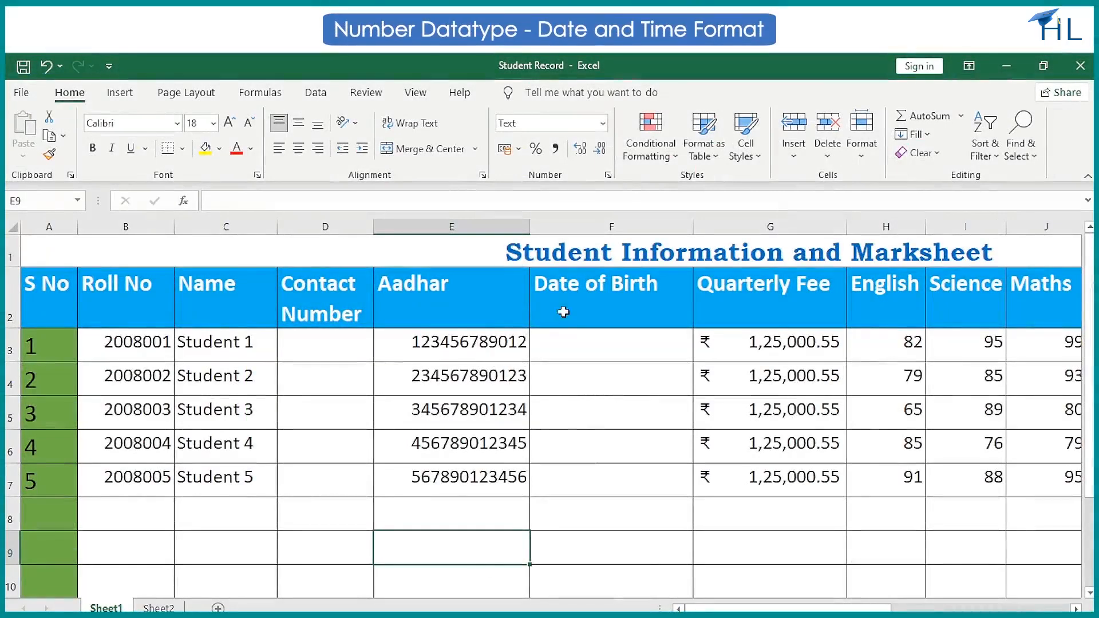
Apply the Short Date format to the Date of Birth cells F3:F7.
{"action": "left_click", "coordinate": [564, 340]}
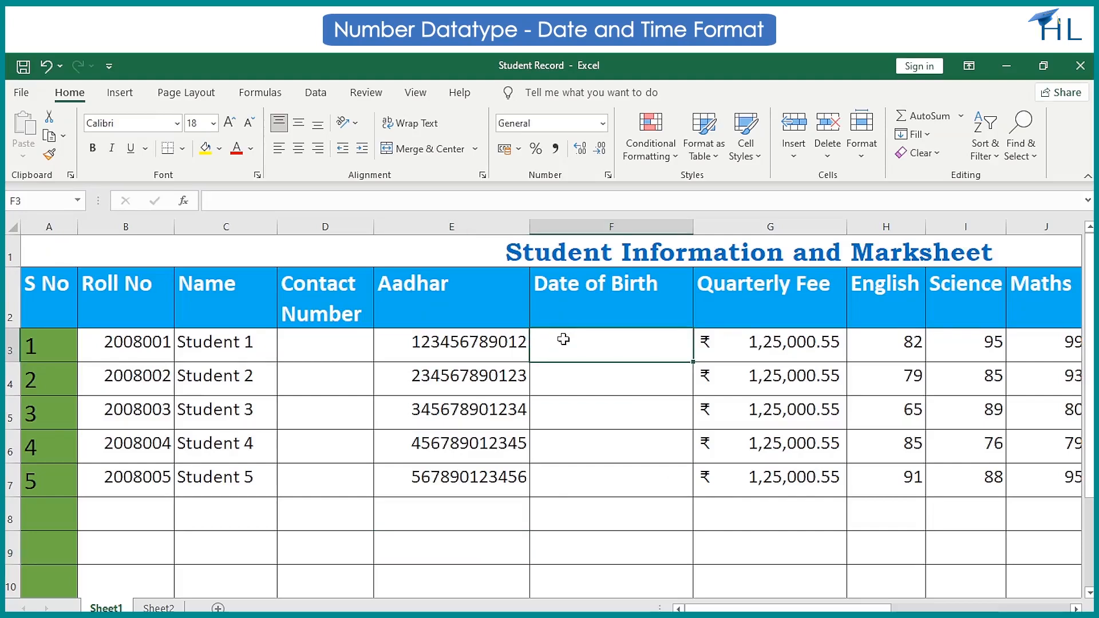
{"action": "key", "text": "shift+Down"}
{"action": "key", "text": "shift+Down"}
{"action": "key", "text": "shift+Down"}
{"action": "key", "text": "shift+Down"}
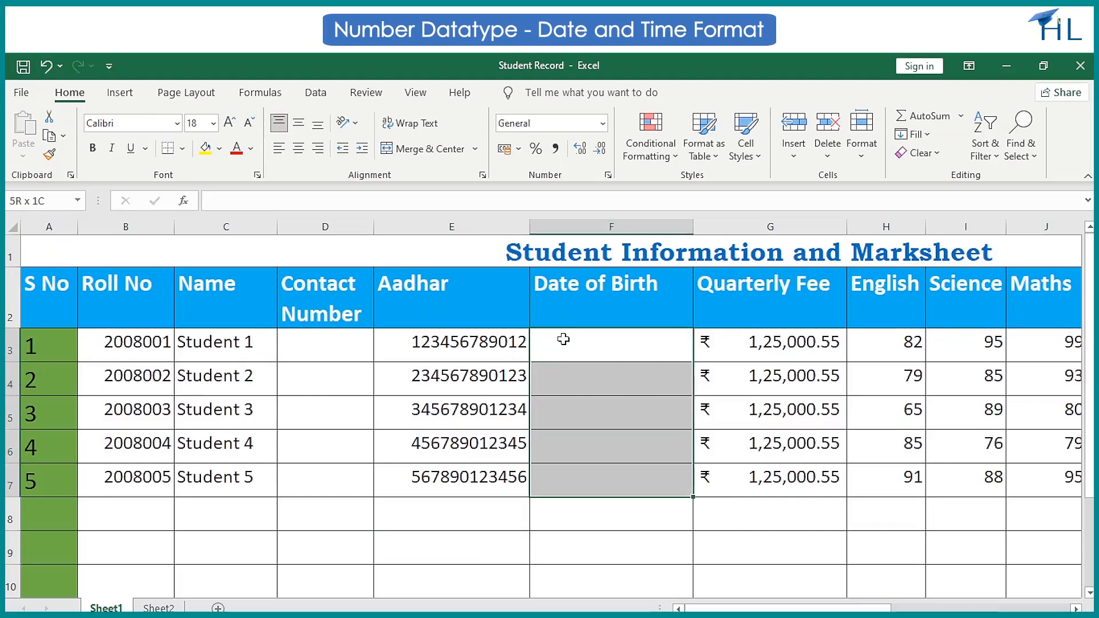
{"action": "left_click", "coordinate": [603, 124]}
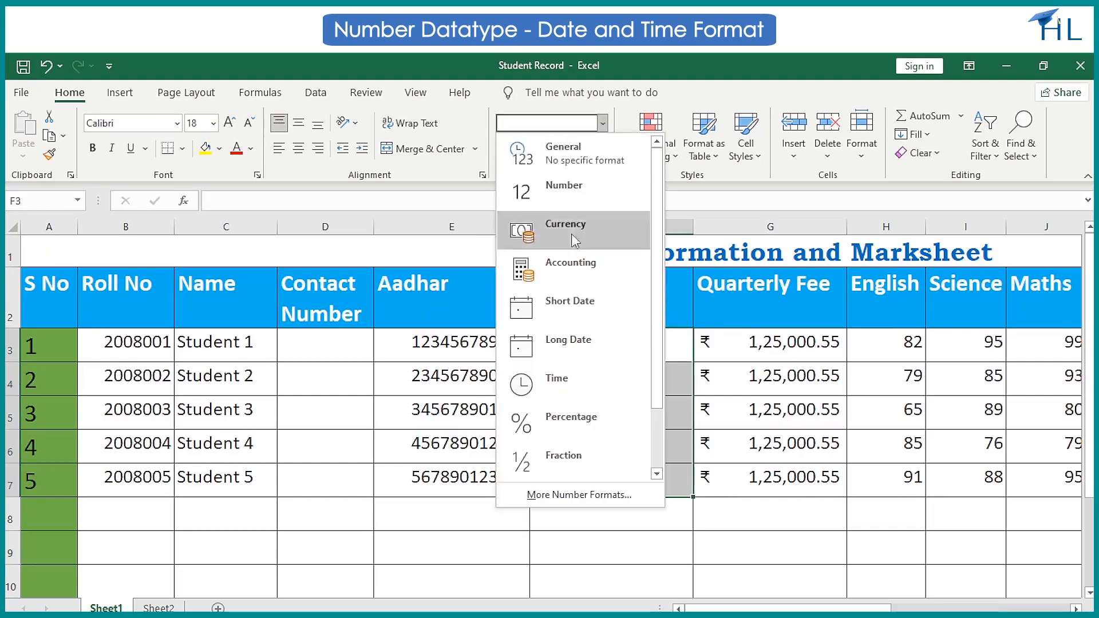
{"action": "left_click", "coordinate": [562, 305]}
Enter the first student's date of birth in cell F3 with the month spelled out.
{"action": "left_click", "coordinate": [572, 338]}
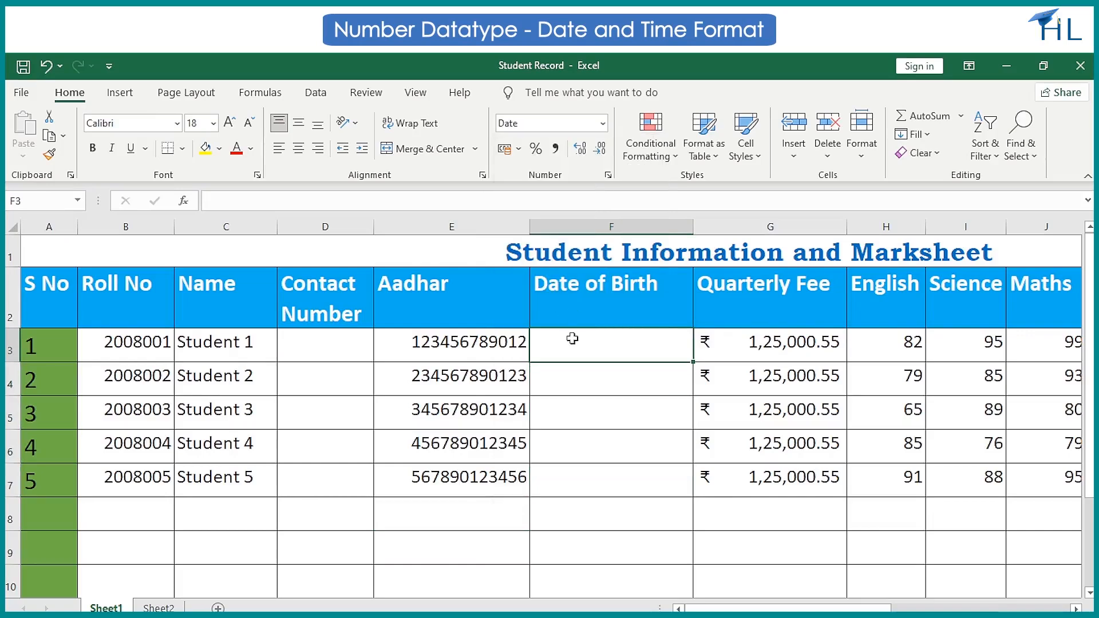
{"action": "type", "text": "24"}
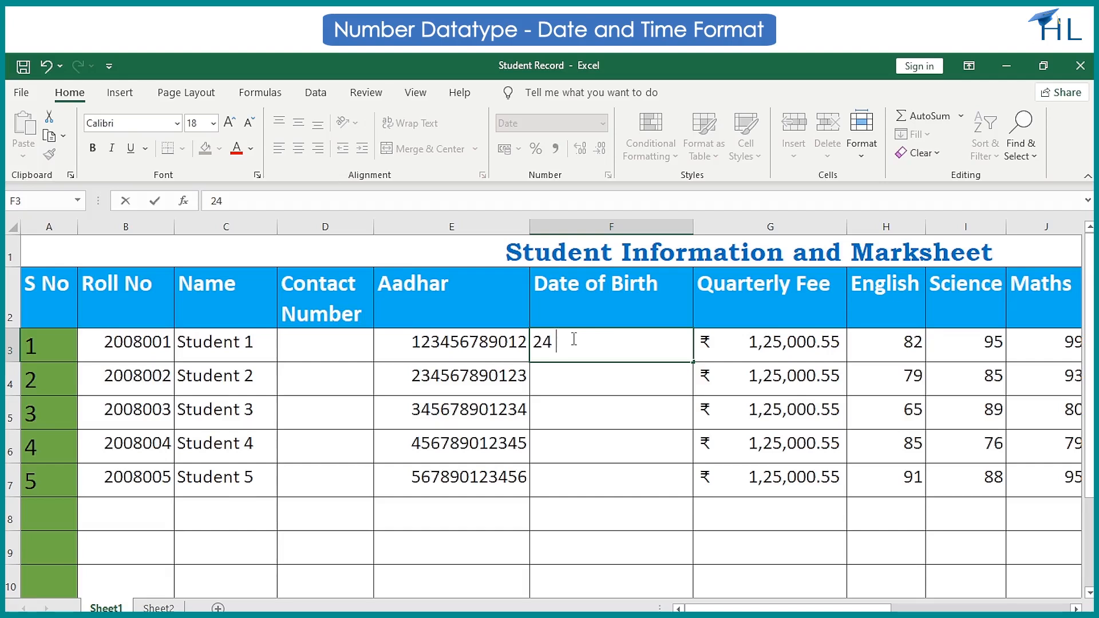
{"action": "type", "text": " May 2010"}
{"action": "key", "text": "Return"}
Change the date type of cell F3 to the 14 March 2012 style with the English (India) locale.
{"action": "left_click", "coordinate": [566, 343]}
{"action": "left_click", "coordinate": [608, 174]}
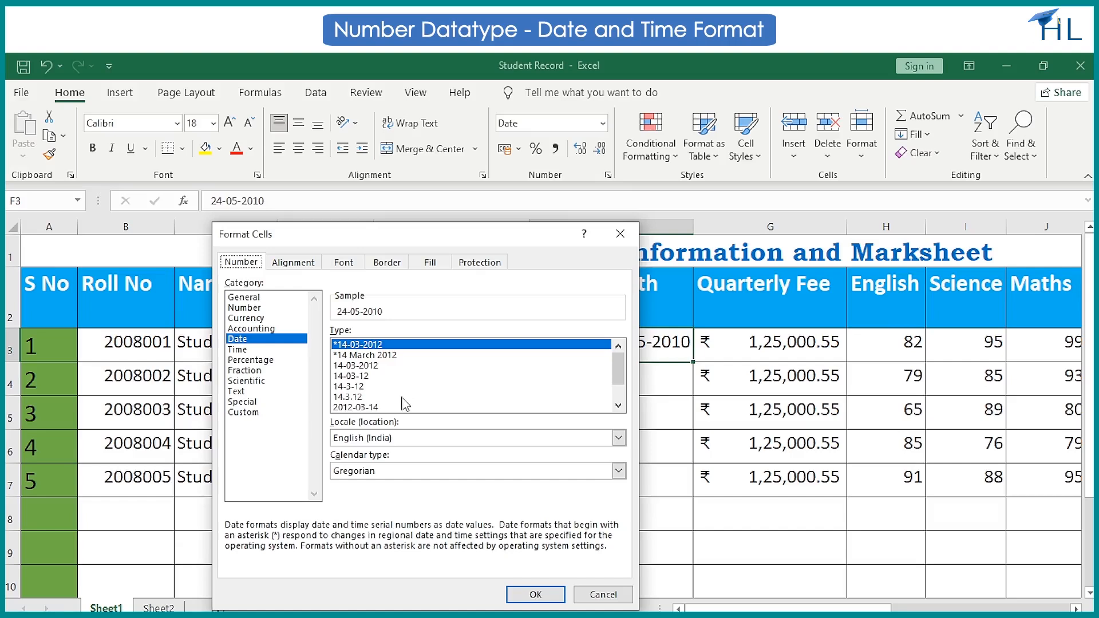
{"action": "left_click_drag", "start_coordinate": [619, 375], "coordinate": [619, 388]}
{"action": "left_click", "coordinate": [361, 387]}
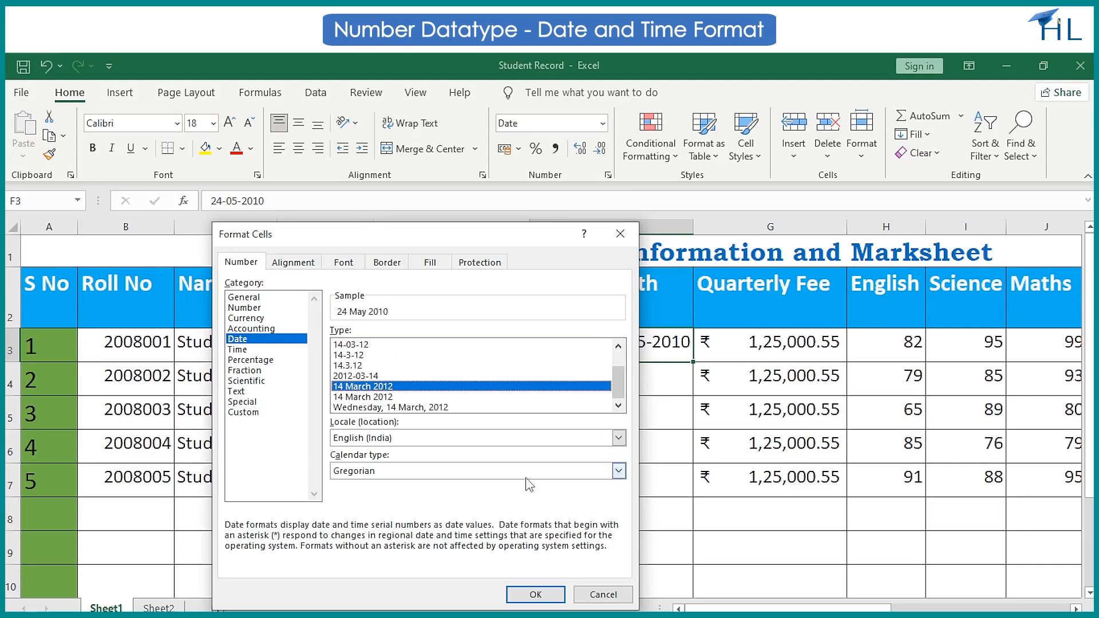
{"action": "left_click", "coordinate": [525, 595]}
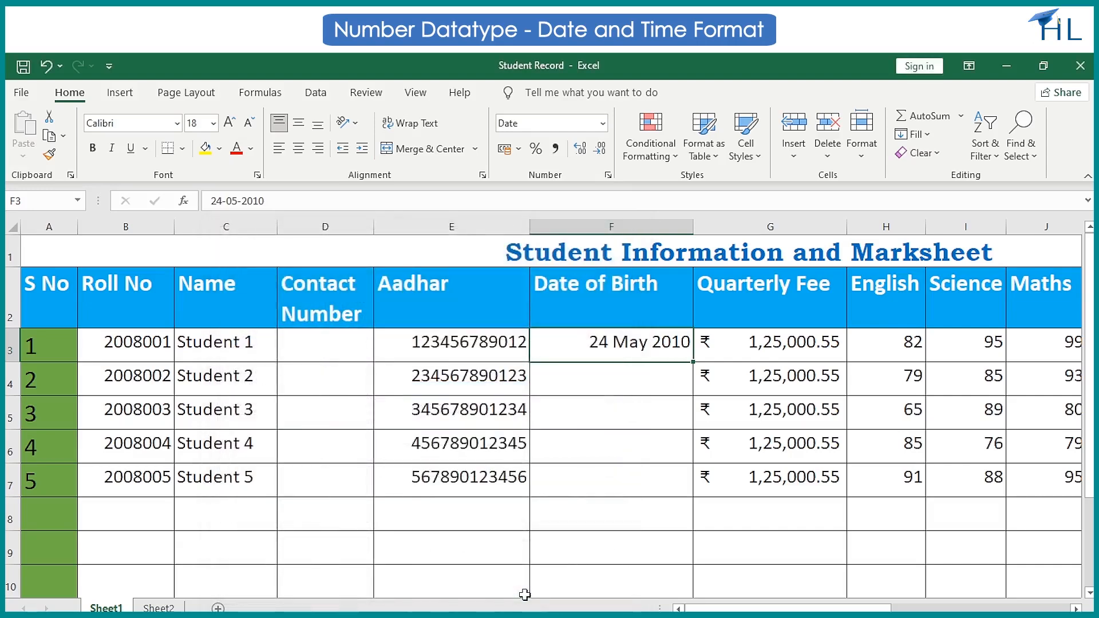
{"action": "left_click", "coordinate": [489, 558]}
Apply the Time format to the empty cell F8 and enter 1:30 PM in it.
{"action": "left_click", "coordinate": [560, 518]}
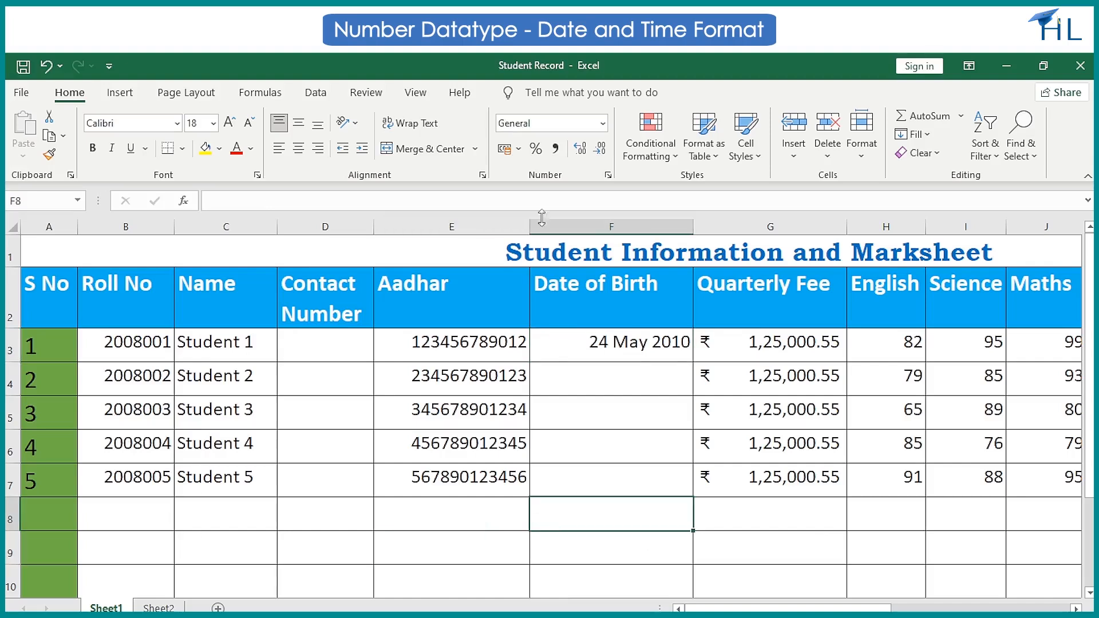
{"action": "left_click", "coordinate": [604, 124]}
{"action": "left_click", "coordinate": [552, 373]}
{"action": "type", "text": "1:30 PM"}
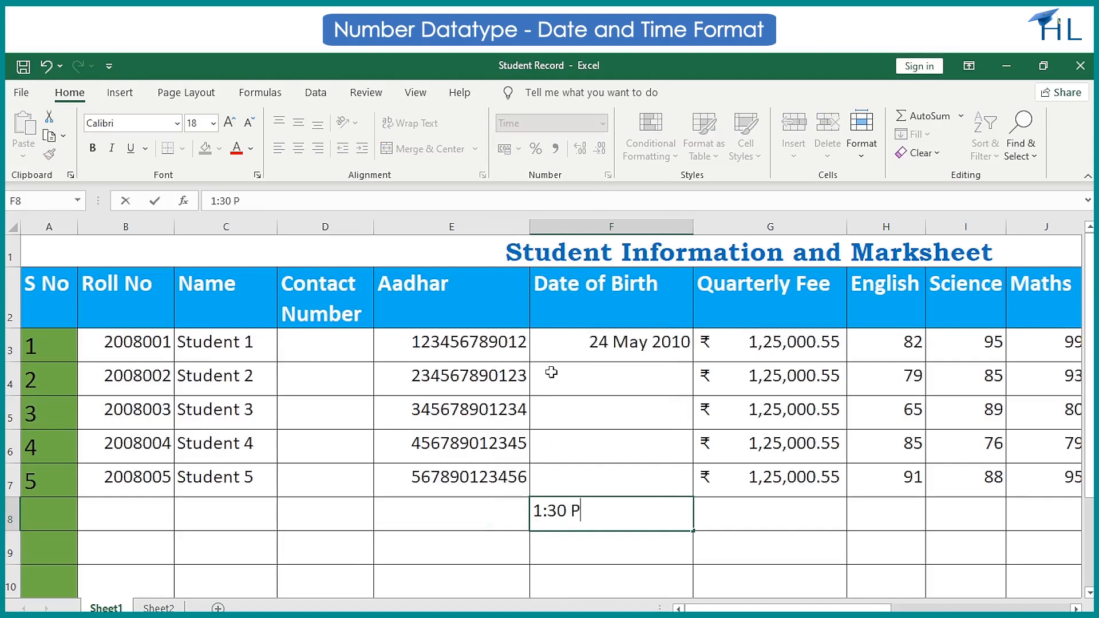
{"action": "key", "text": "Return"}
Change the time type of cell F8 to the 12-hour 1:30 PM style.
{"action": "left_click", "coordinate": [568, 512]}
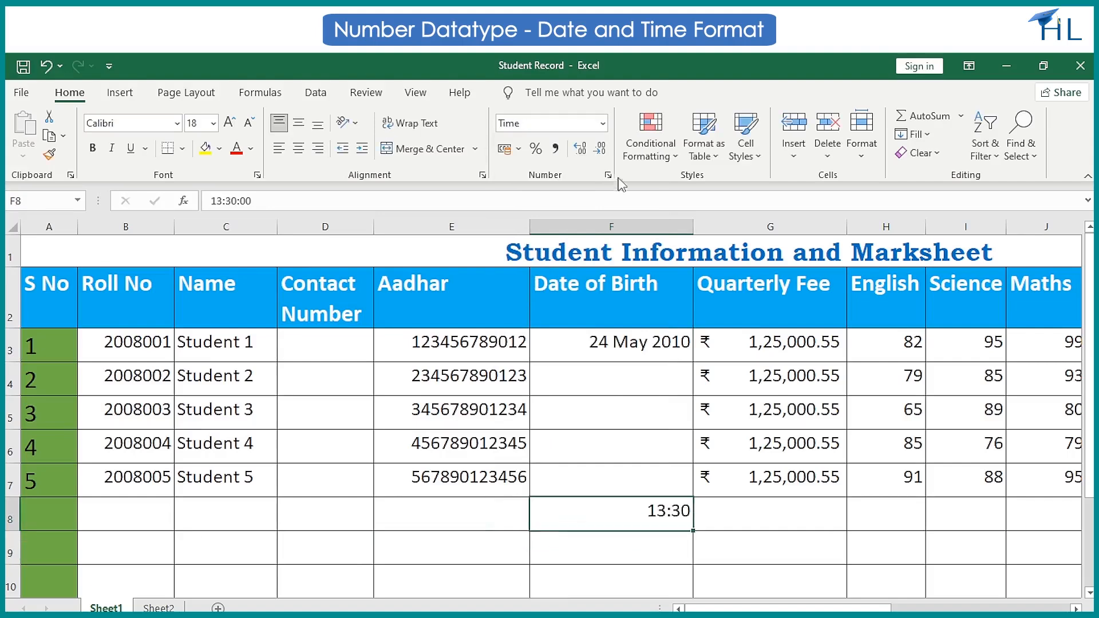
{"action": "left_click", "coordinate": [608, 175]}
{"action": "left_click", "coordinate": [306, 350]}
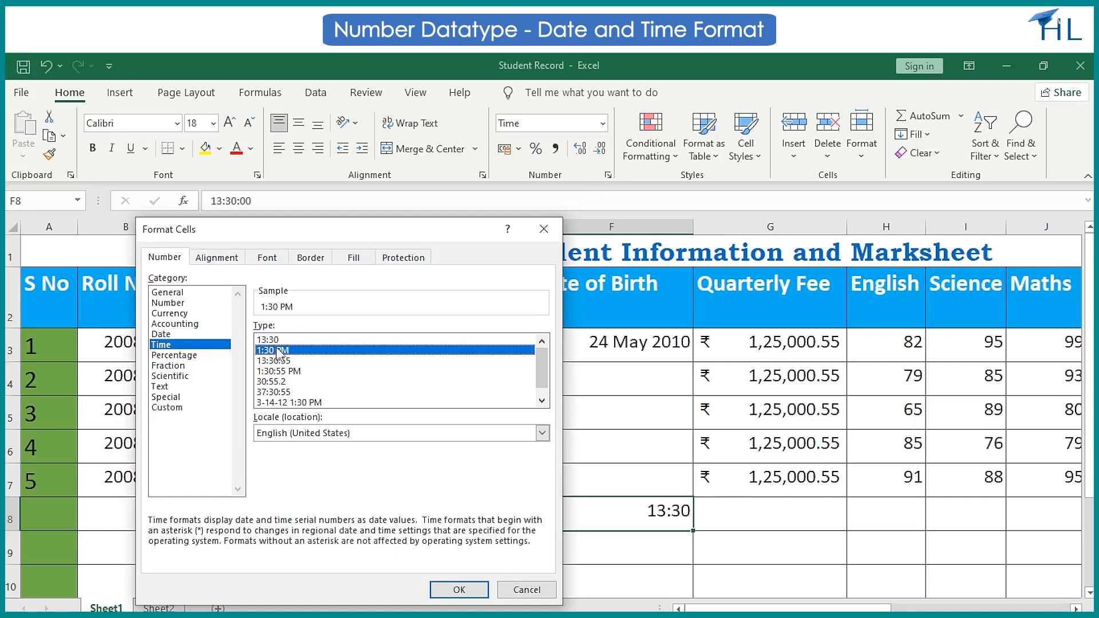
{"action": "left_click", "coordinate": [459, 589]}
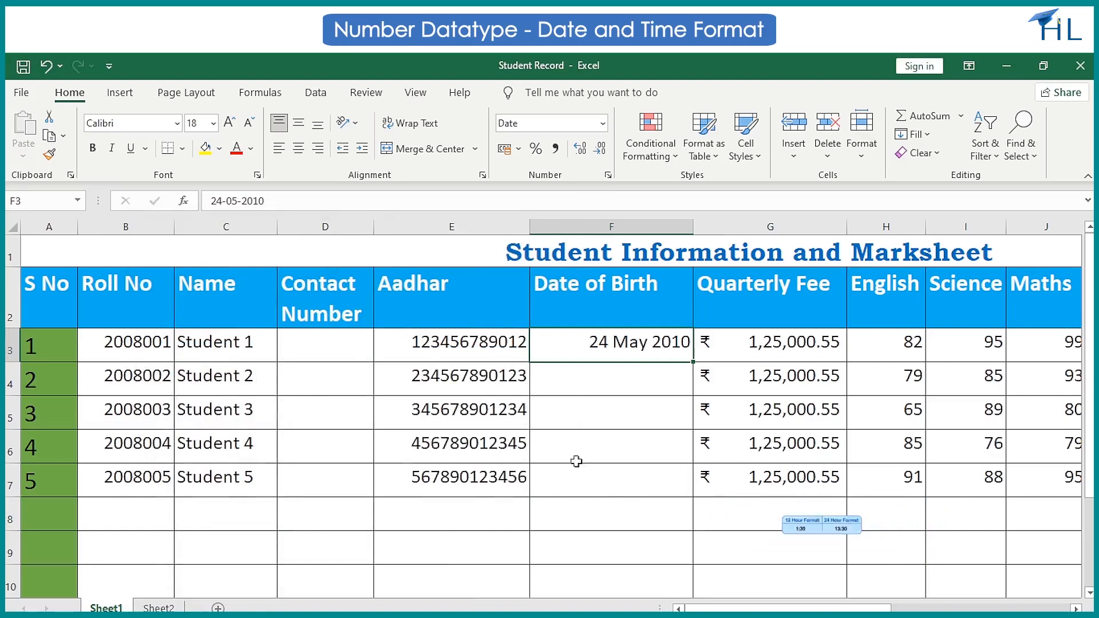
Examine the asterisk-marked date type *14 March 2012 in Format Cells for F3 without applying it.
{"action": "left_click", "coordinate": [588, 447]}
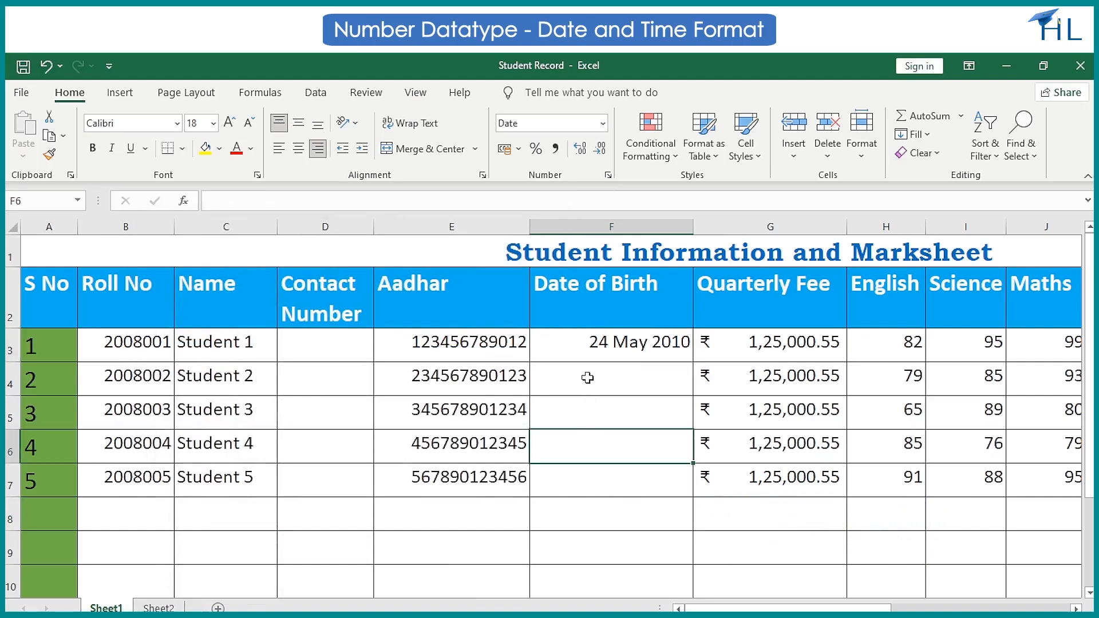
{"action": "left_click", "coordinate": [593, 351]}
{"action": "left_click", "coordinate": [608, 176]}
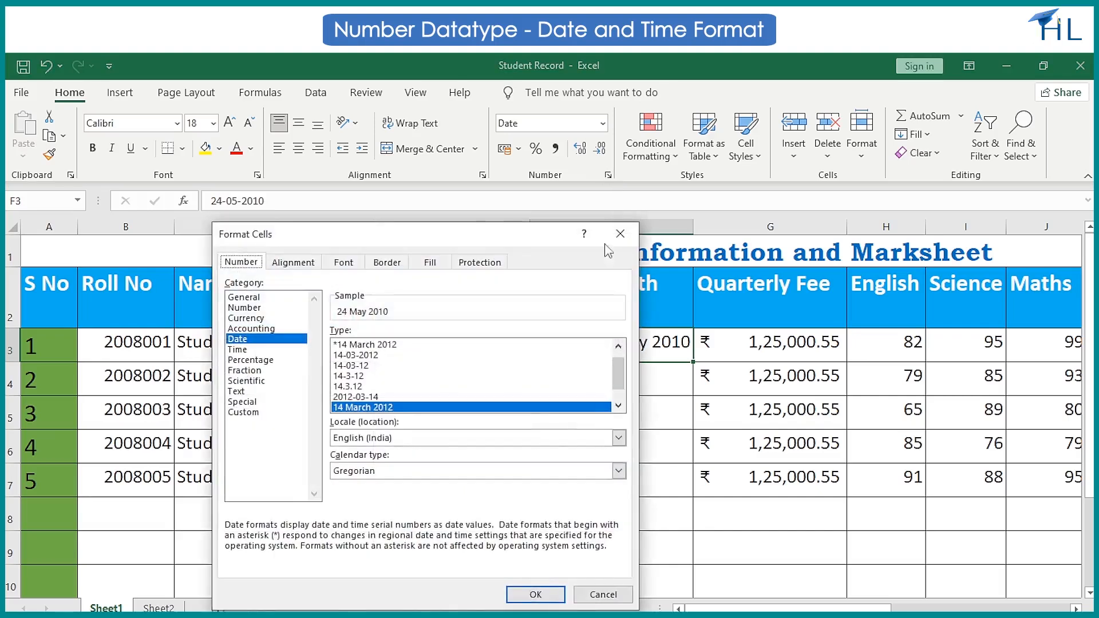
{"action": "left_click", "coordinate": [378, 346]}
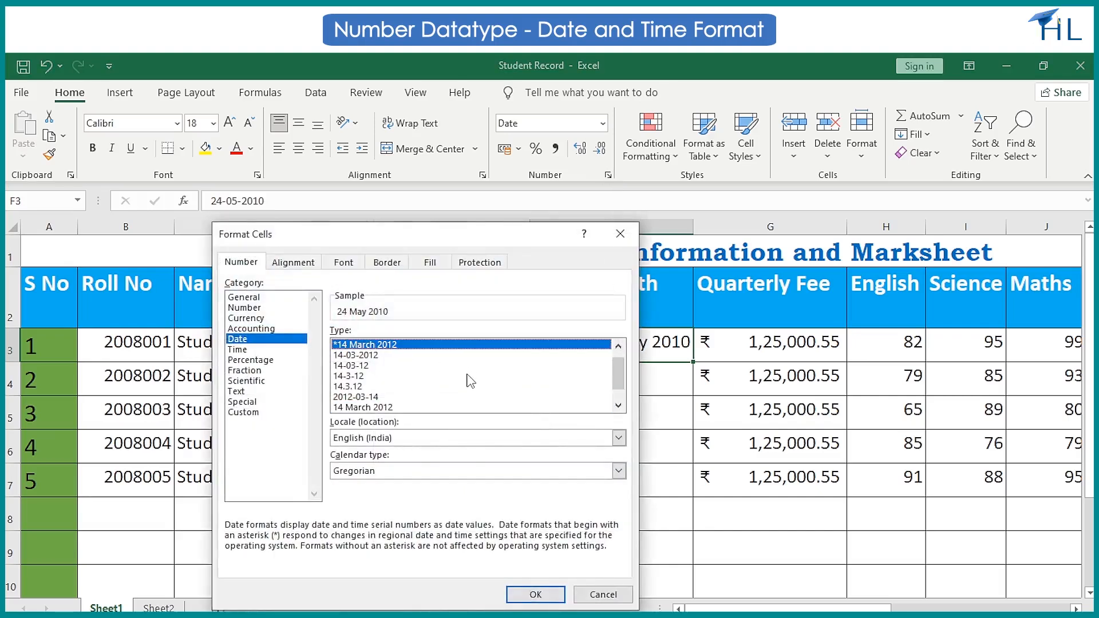
{"action": "left_click", "coordinate": [606, 596]}
Switch to Windows Settings and open the Time & Language settings.
{"action": "left_click", "coordinate": [118, 616]}
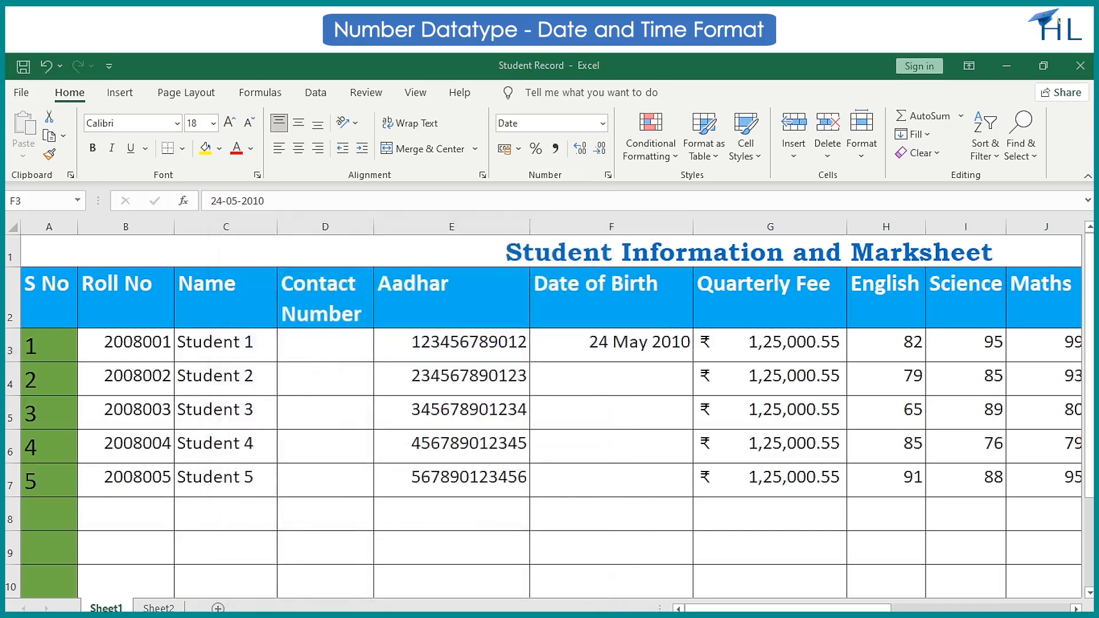
{"action": "left_click", "coordinate": [611, 311]}
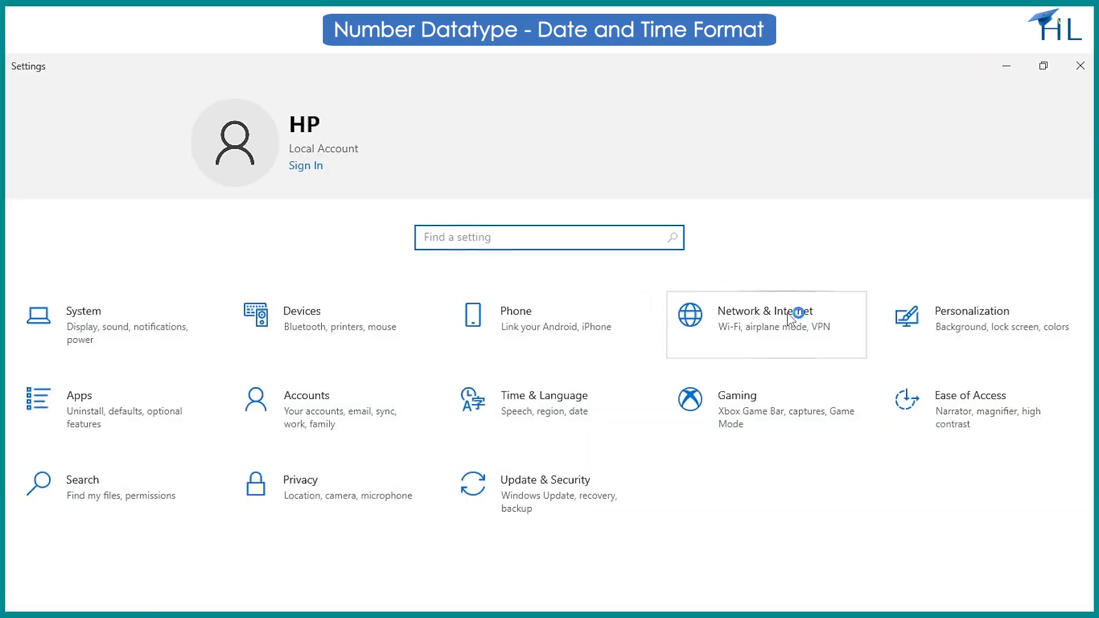
{"action": "left_click", "coordinate": [512, 416]}
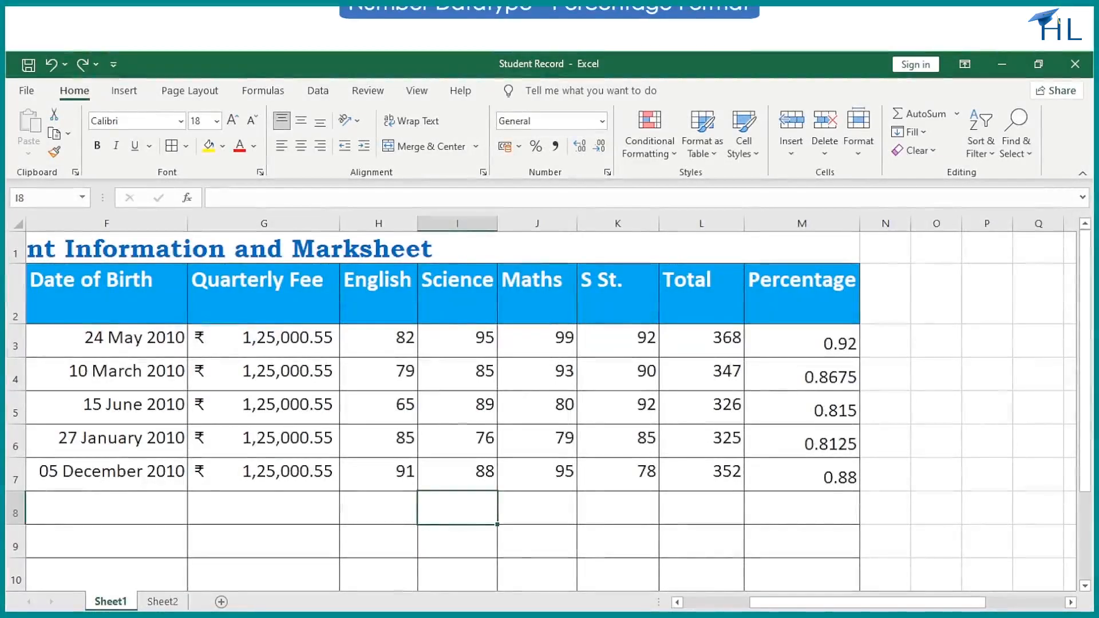
Apply the Percentage number format to cell M3 in the Percentage column.
{"action": "left_click", "coordinate": [781, 338]}
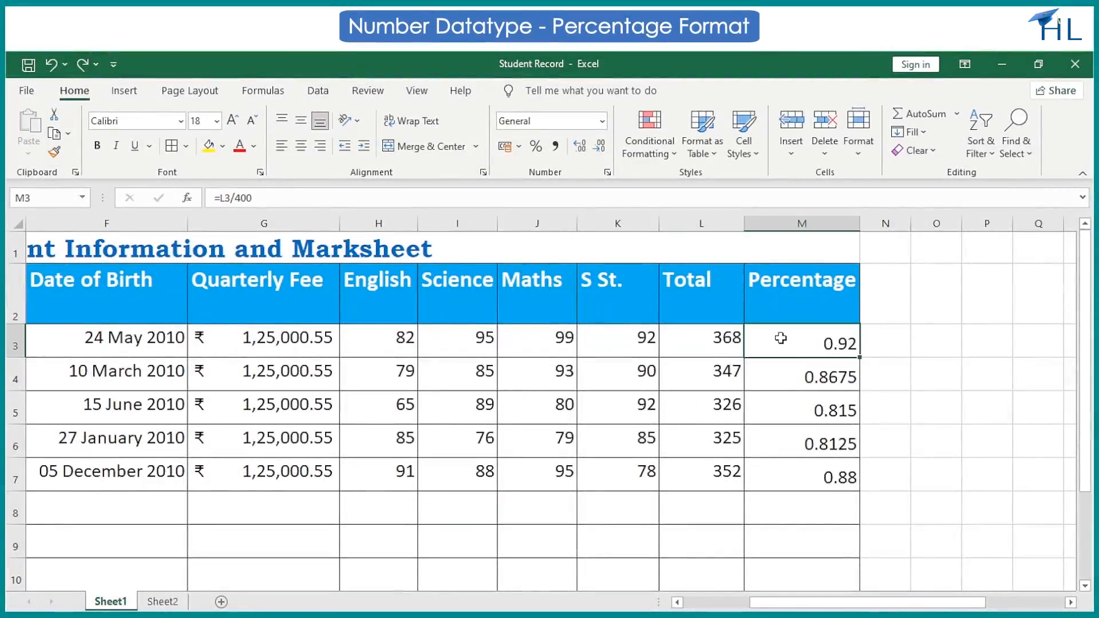
{"action": "key", "text": "shift+Down"}
{"action": "key", "text": "shift+Down"}
{"action": "key", "text": "shift+Down"}
{"action": "key", "text": "shift+Down"}
{"action": "left_click", "coordinate": [603, 120]}
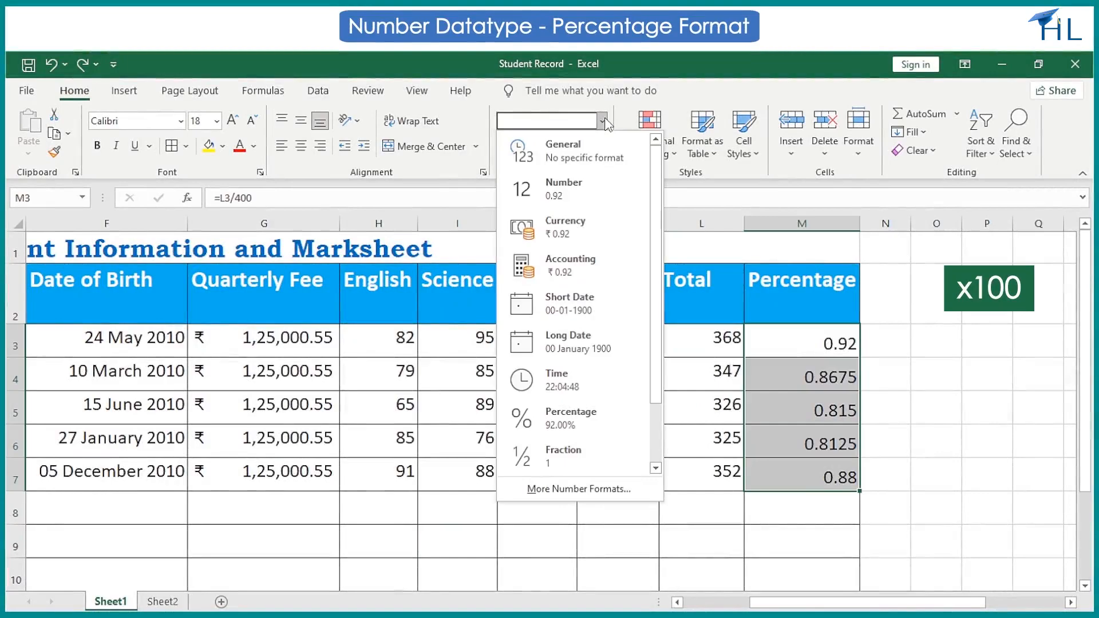
{"action": "key", "text": "Escape"}
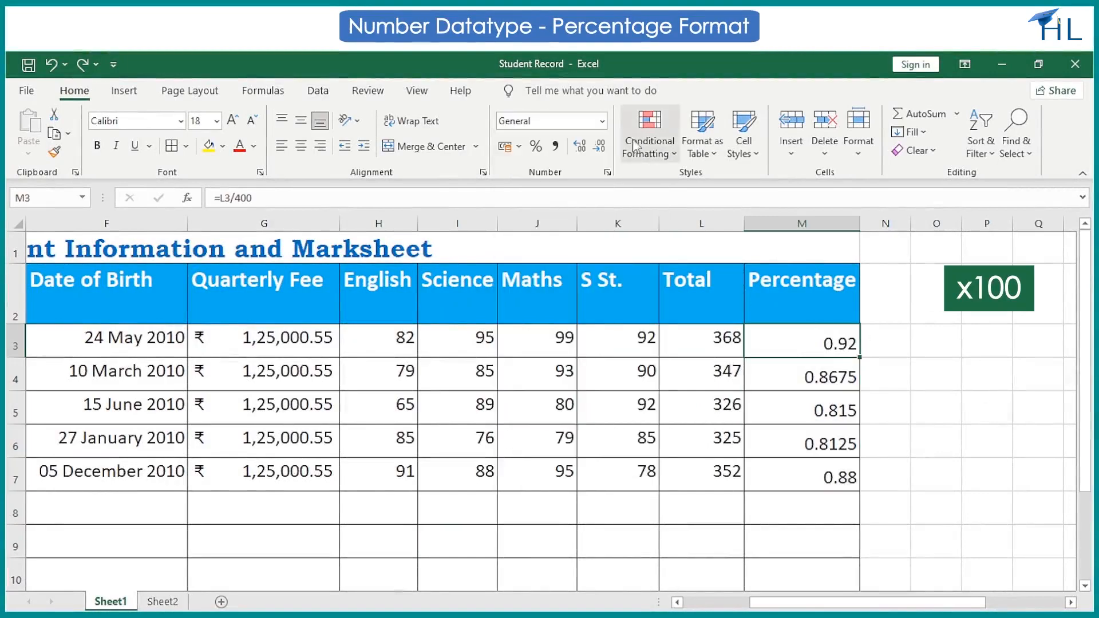
{"action": "left_click", "coordinate": [603, 121]}
{"action": "left_click", "coordinate": [569, 416]}
Apply the Percent Style without decimals to the remaining Percentage cells M4 to M7.
{"action": "left_click", "coordinate": [798, 369]}
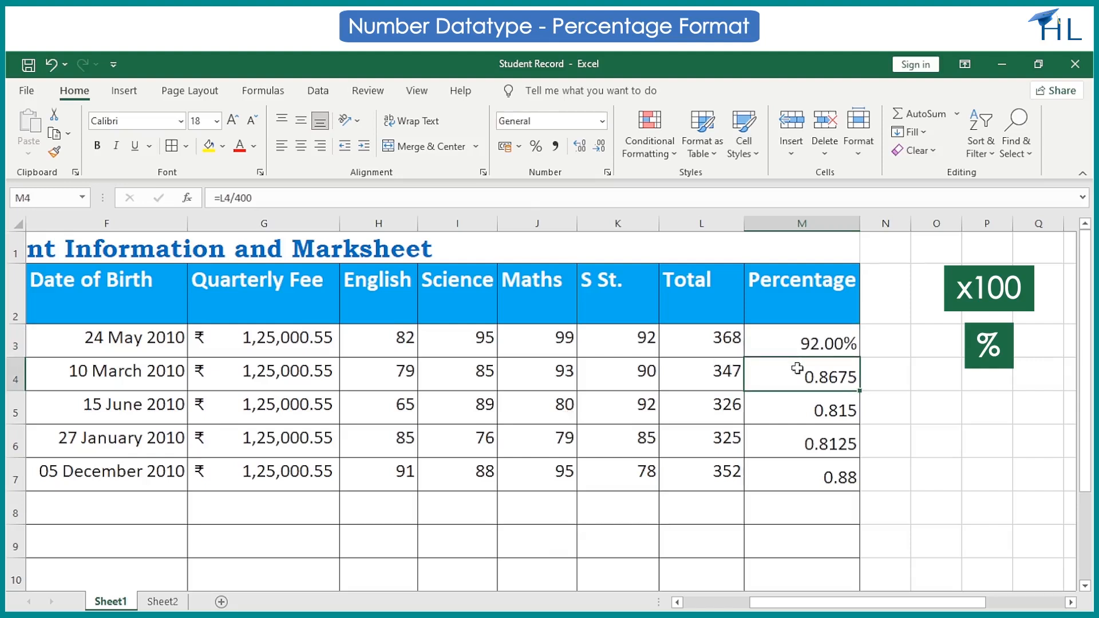
{"action": "key", "text": "shift+Down"}
{"action": "key", "text": "shift+Down"}
{"action": "key", "text": "shift+Down"}
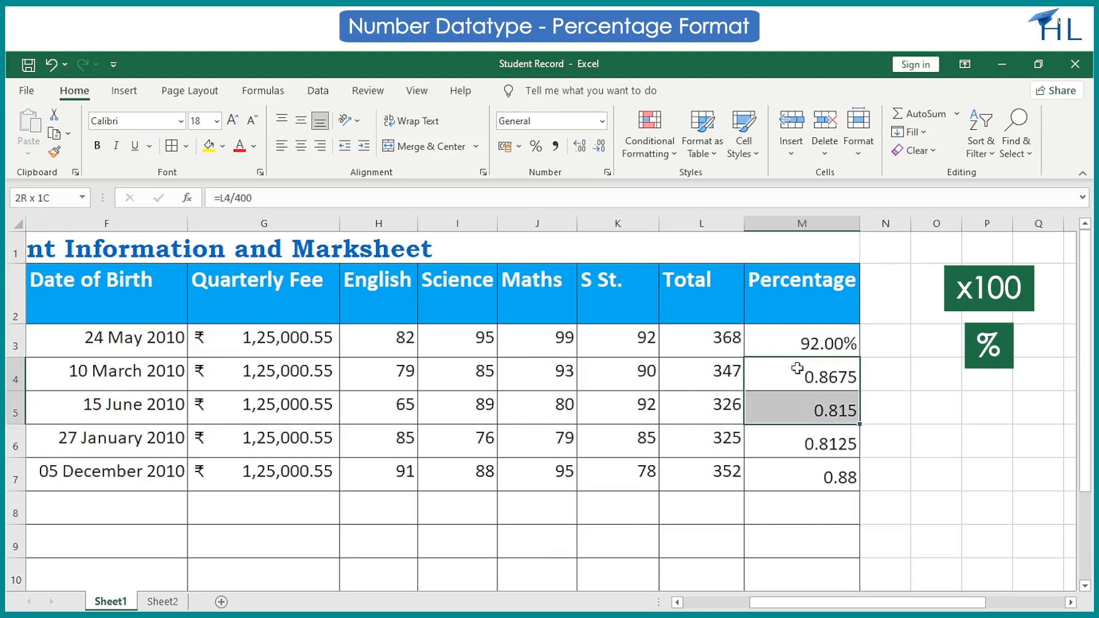
{"action": "left_click", "coordinate": [536, 147]}
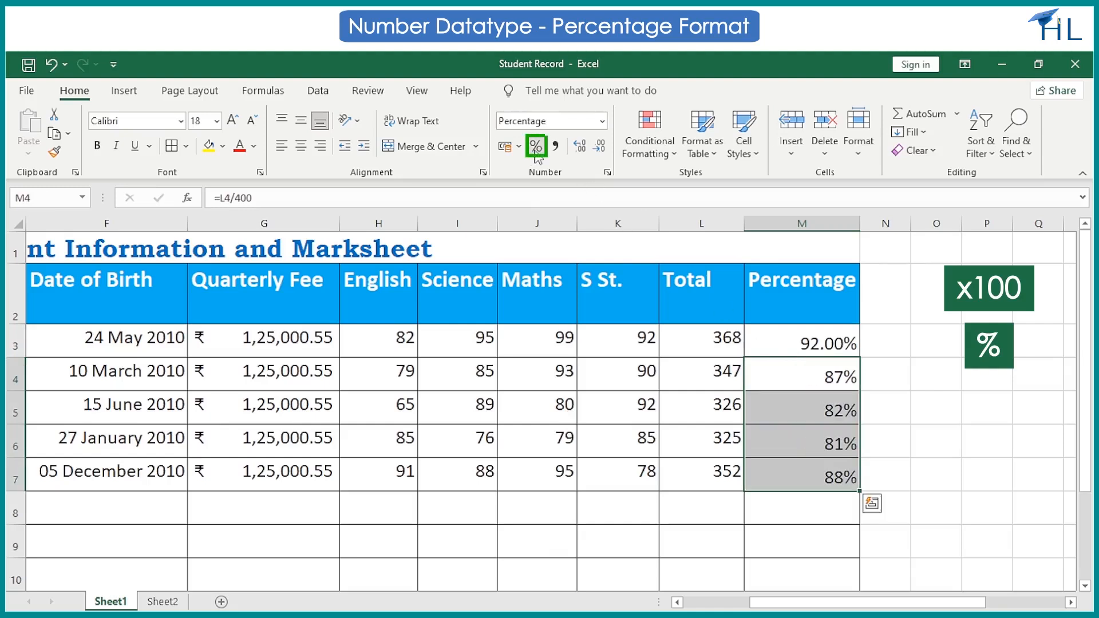
{"action": "left_click", "coordinate": [515, 533]}
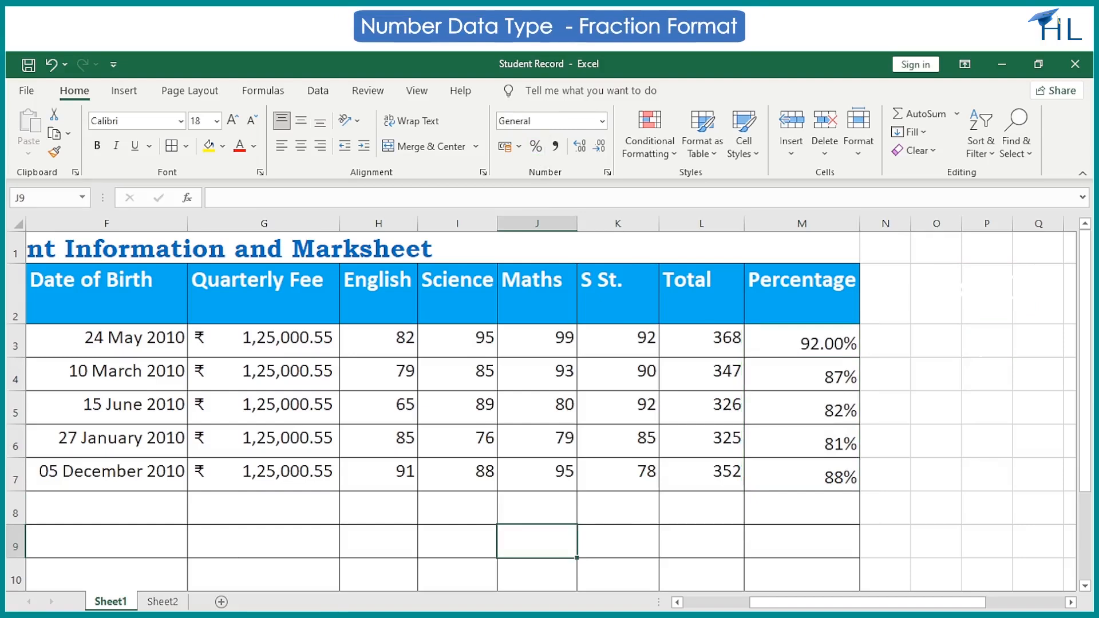
Format the Percentage cells M3 to M7 as fractions of the type As hundredths (30/100).
{"action": "left_click", "coordinate": [806, 332]}
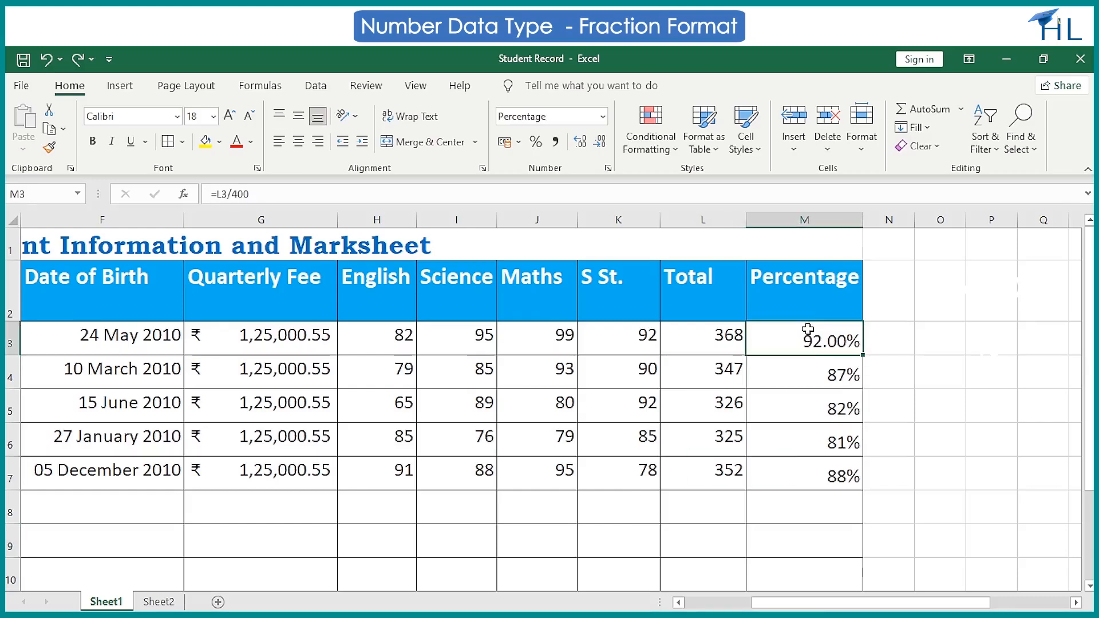
{"action": "key", "text": "shift+Down"}
{"action": "key", "text": "shift+Down"}
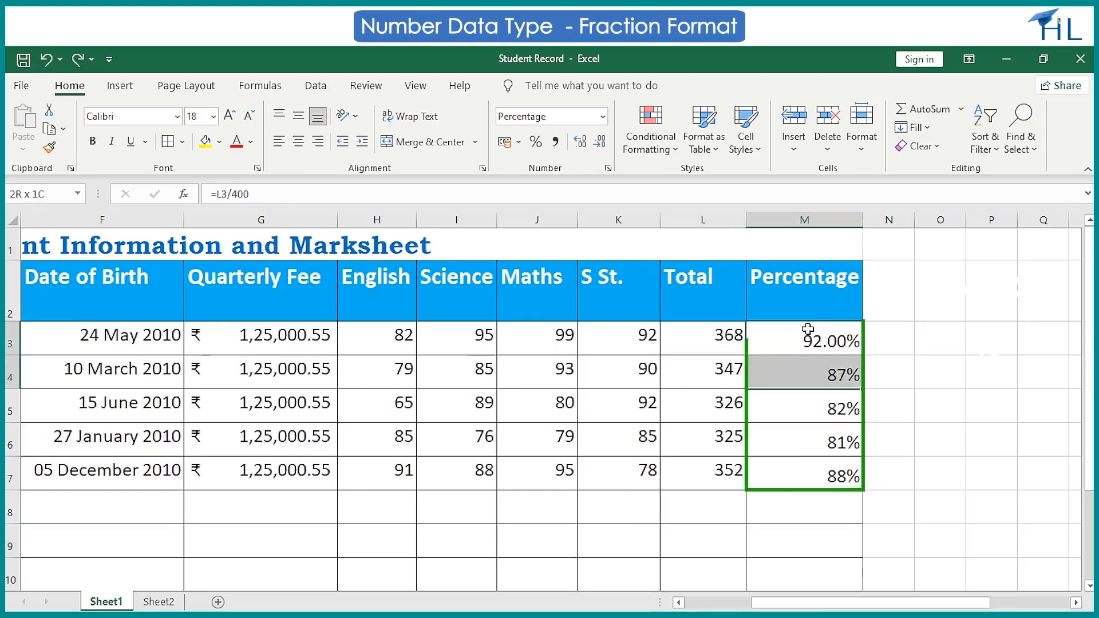
{"action": "key", "text": "shift+Down"}
{"action": "key", "text": "shift+Down"}
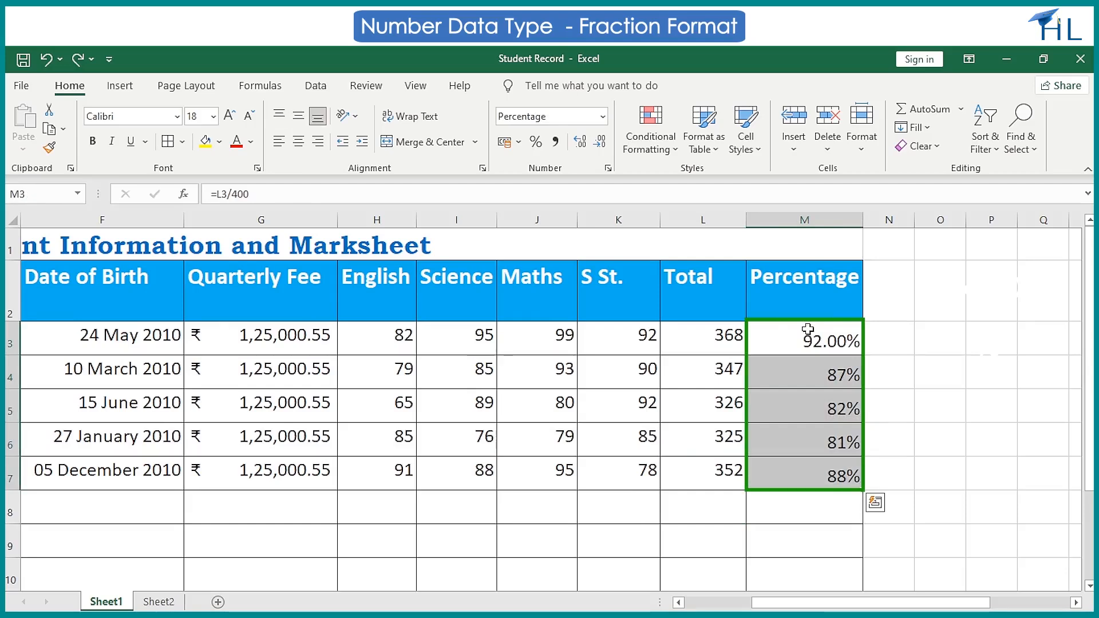
{"action": "left_click", "coordinate": [608, 169]}
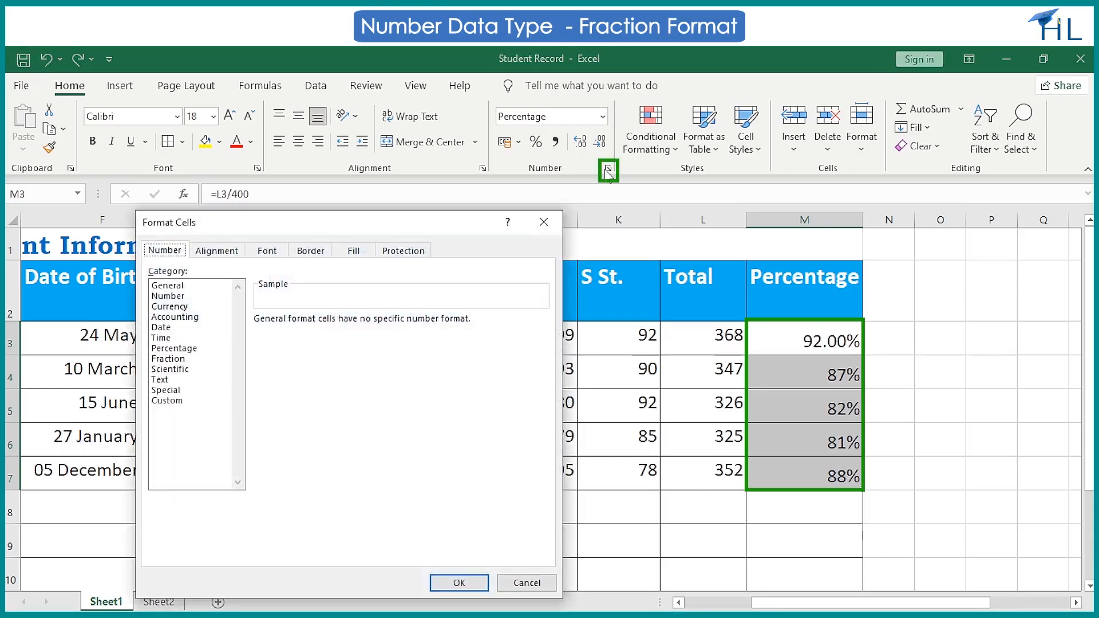
{"action": "left_click", "coordinate": [183, 359]}
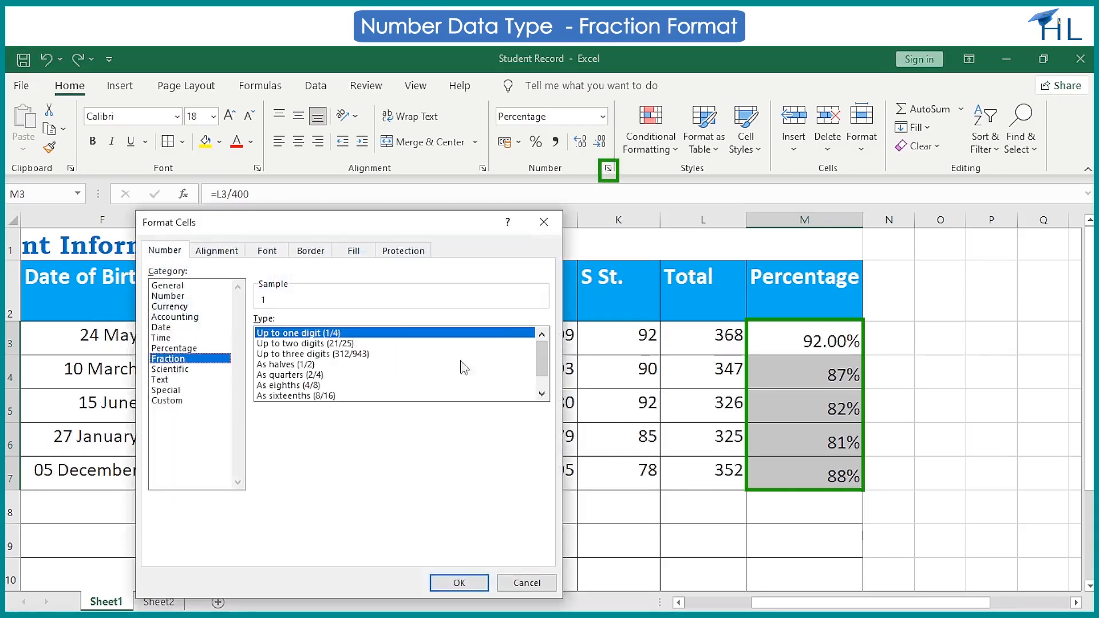
{"action": "left_click_drag", "start_coordinate": [541, 366], "coordinate": [547, 383]}
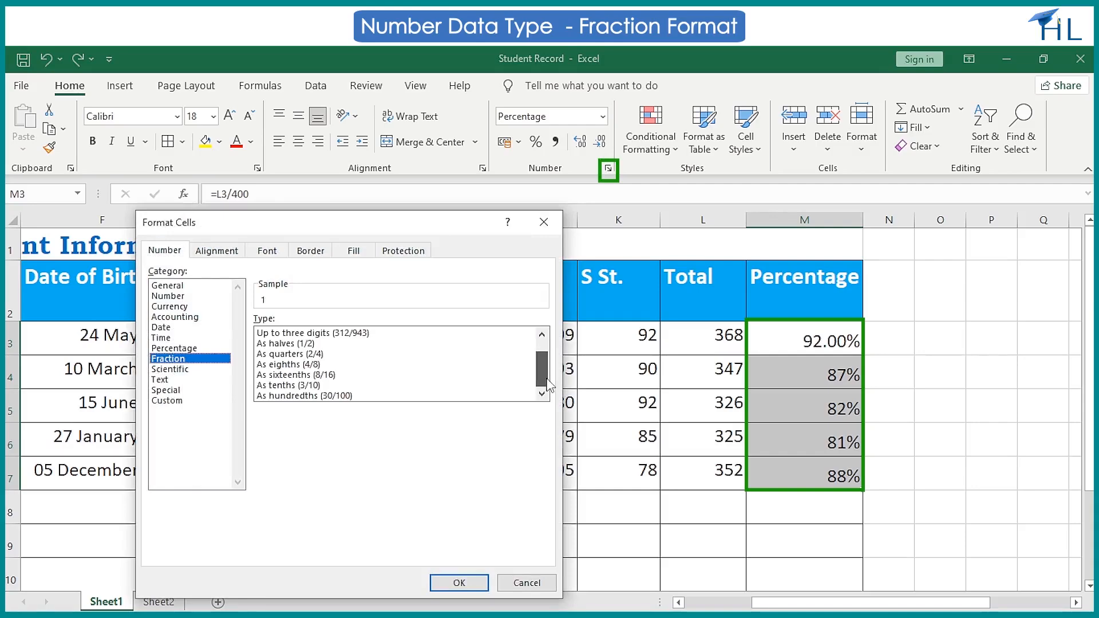
{"action": "left_click", "coordinate": [347, 395]}
{"action": "left_click", "coordinate": [459, 583]}
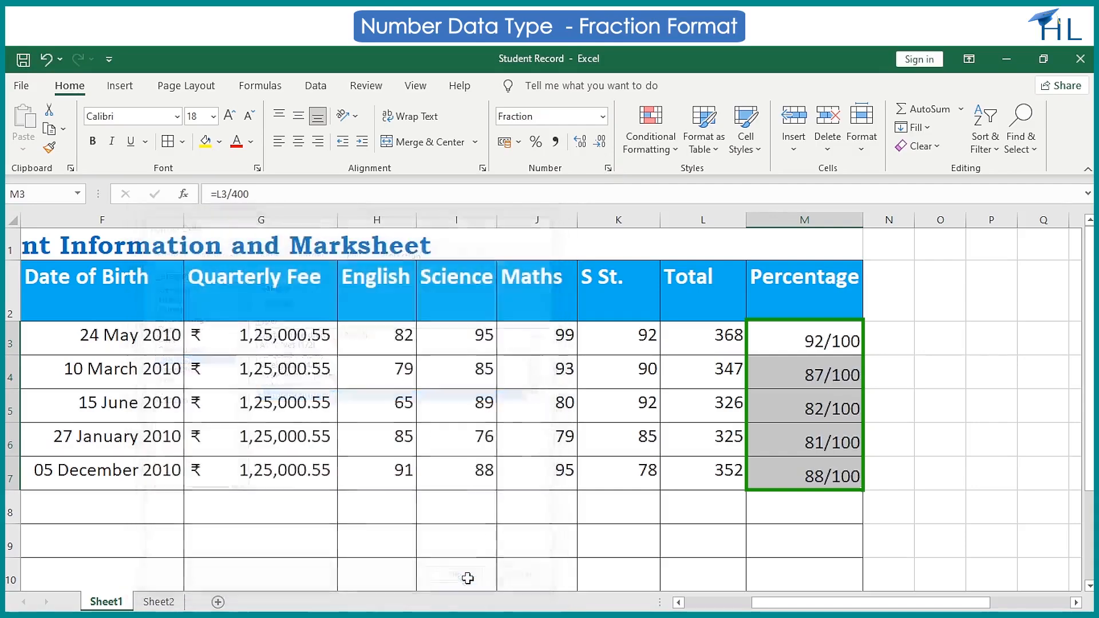
{"action": "left_click", "coordinate": [537, 541]}
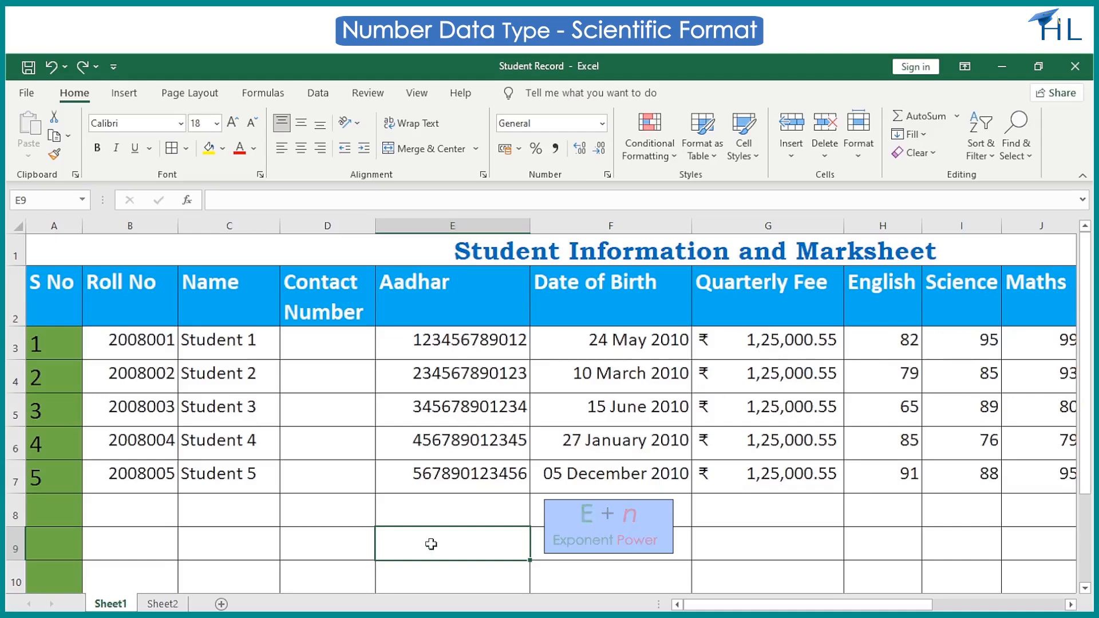
{"action": "type", "text": "123"}
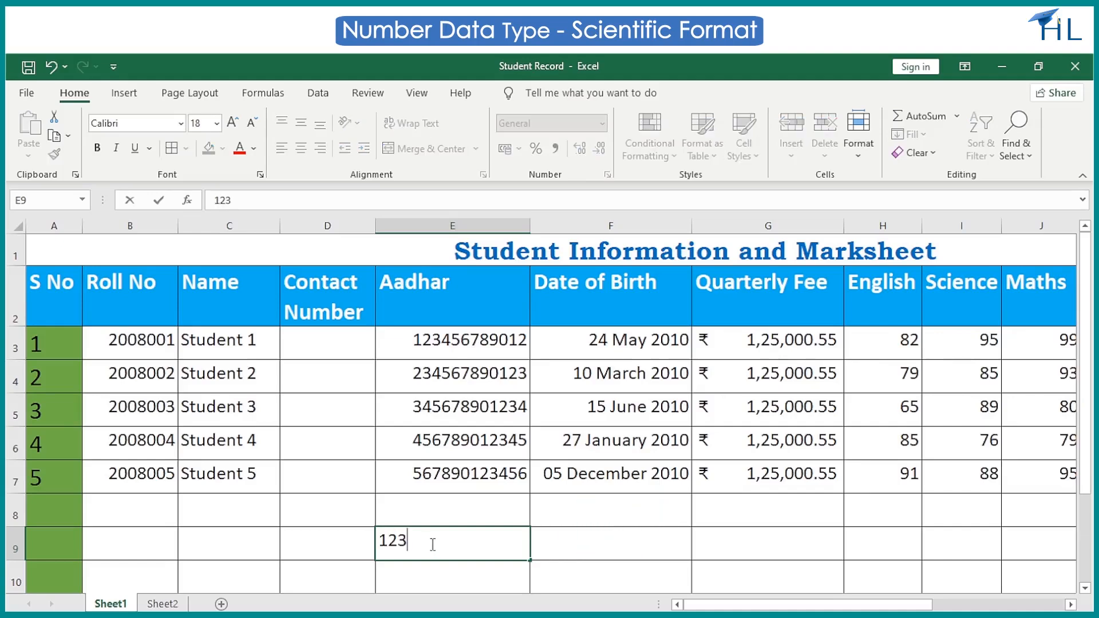
{"action": "type", "text": "45678901"}
{"action": "key", "text": "Return"}
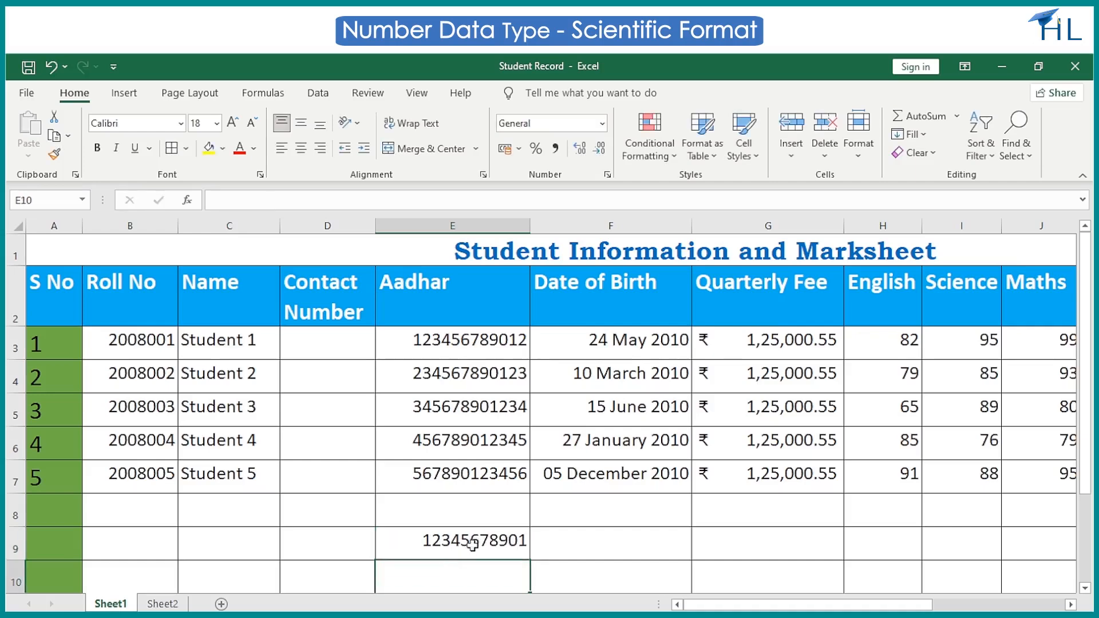
Apply the Scientific number format to the sample number in cell E9.
{"action": "left_click", "coordinate": [472, 545]}
{"action": "left_click", "coordinate": [603, 124]}
{"action": "scroll", "coordinate": [602, 422], "scroll_direction": "down", "scroll_amount": 2}
{"action": "left_click", "coordinate": [598, 422]}
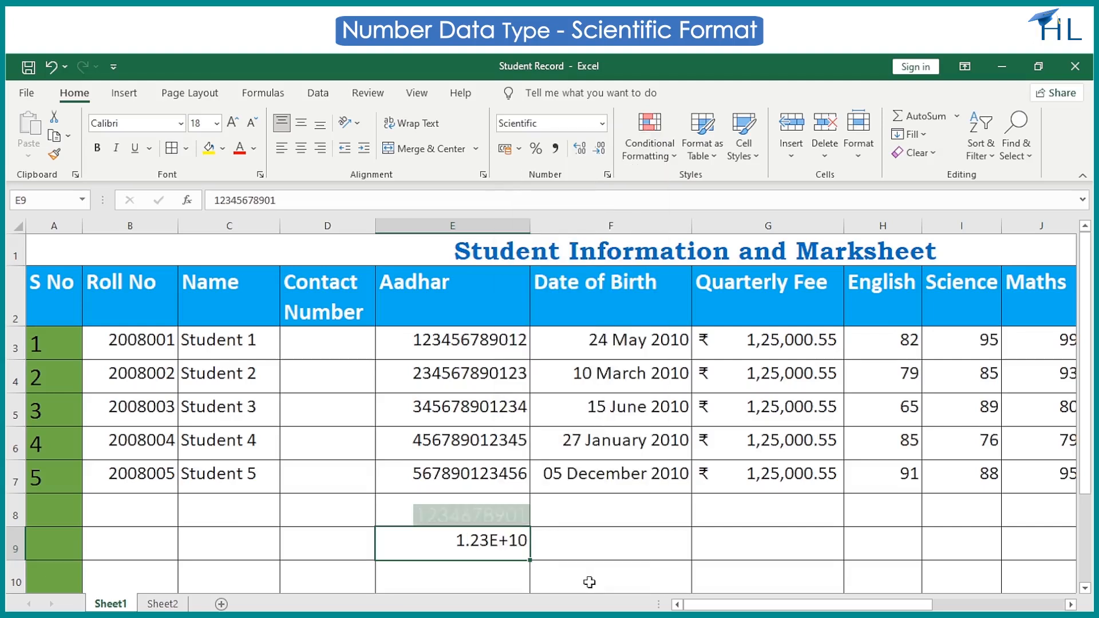
{"action": "left_click", "coordinate": [589, 583]}
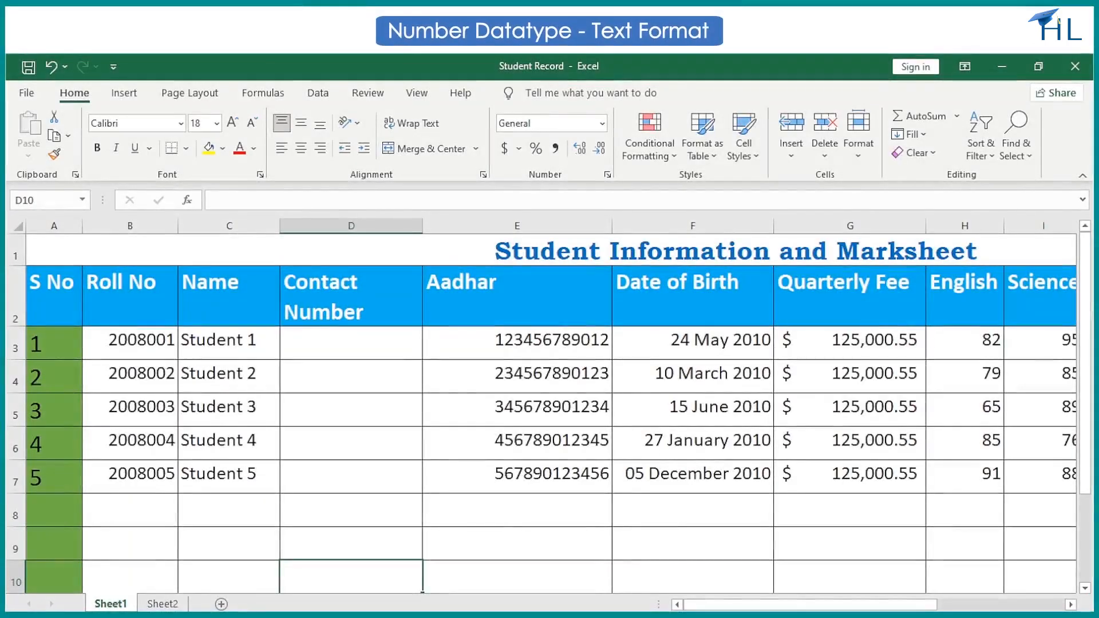
{"action": "left_click", "coordinate": [503, 543]}
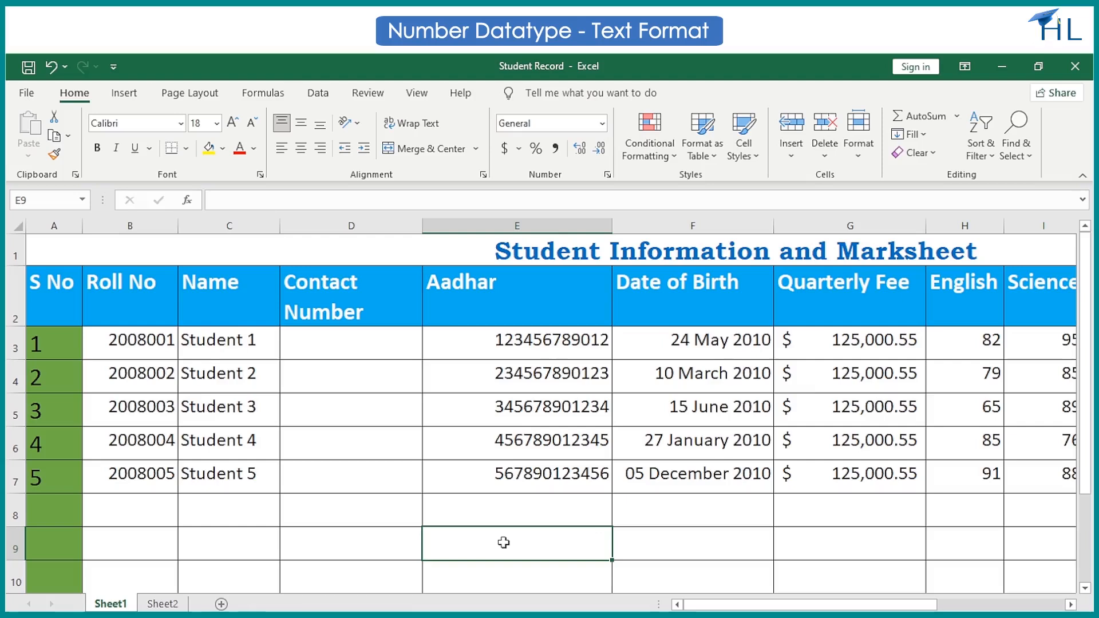
{"action": "left_click", "coordinate": [603, 123]}
{"action": "scroll", "coordinate": [572, 303], "scroll_direction": "down", "scroll_amount": 2}
{"action": "left_click", "coordinate": [562, 455]}
{"action": "type", "text": "12"}
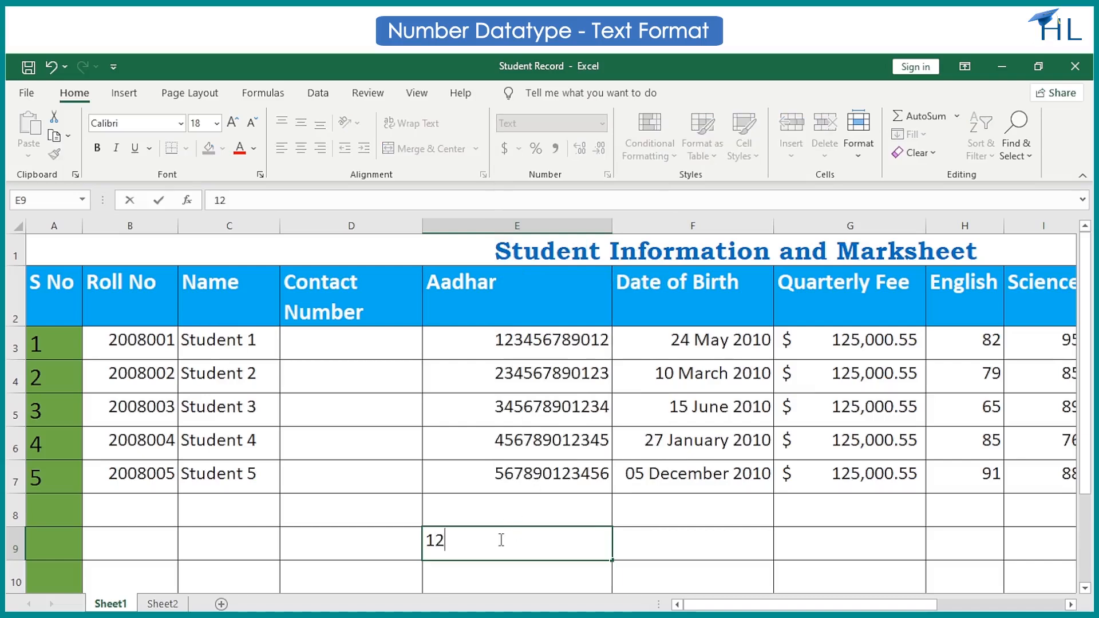
{"action": "type", "text": "34567890"}
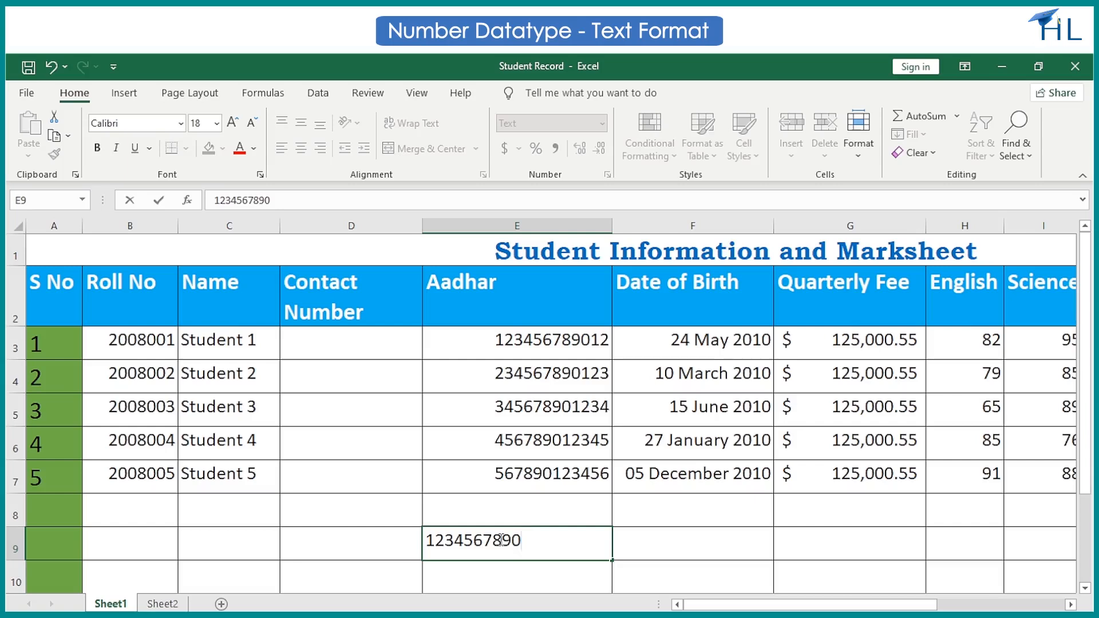
{"action": "type", "text": "123456"}
{"action": "key", "text": "Return"}
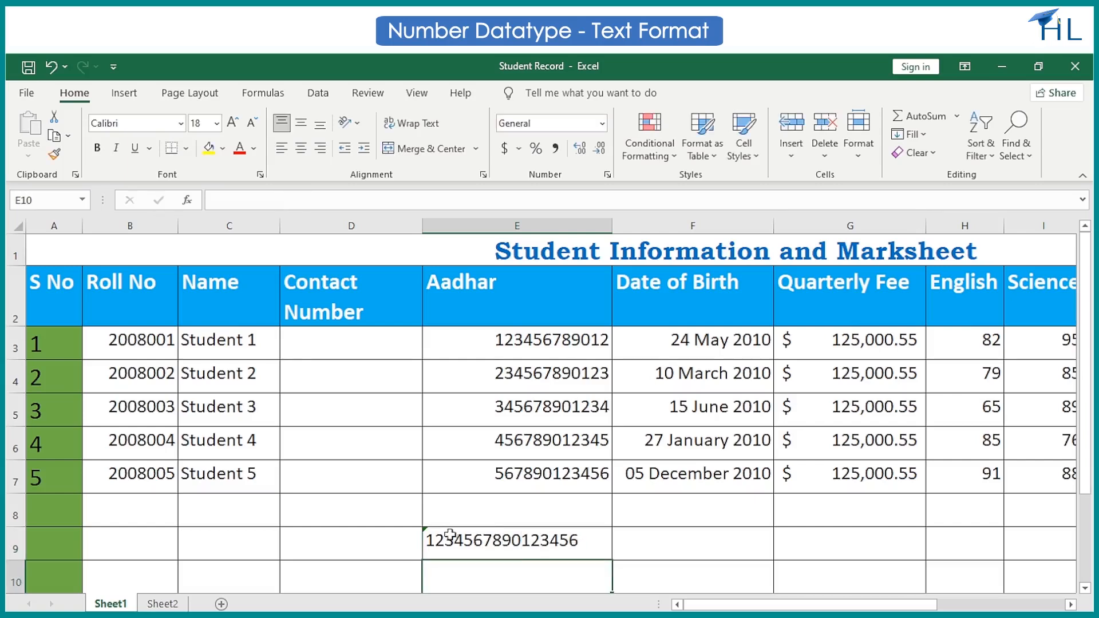
{"action": "left_click", "coordinate": [425, 538]}
{"action": "left_click", "coordinate": [417, 538]}
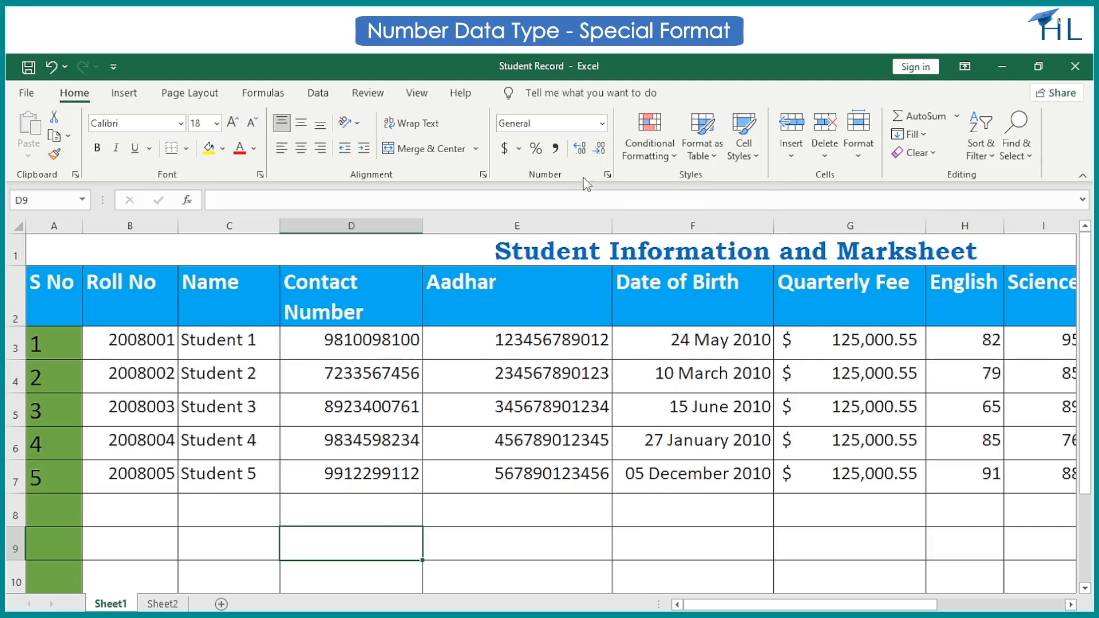
Format the Contact Number cells D3 to D7 with the Special type Phone Number, locale English (United States).
{"action": "left_click", "coordinate": [380, 339]}
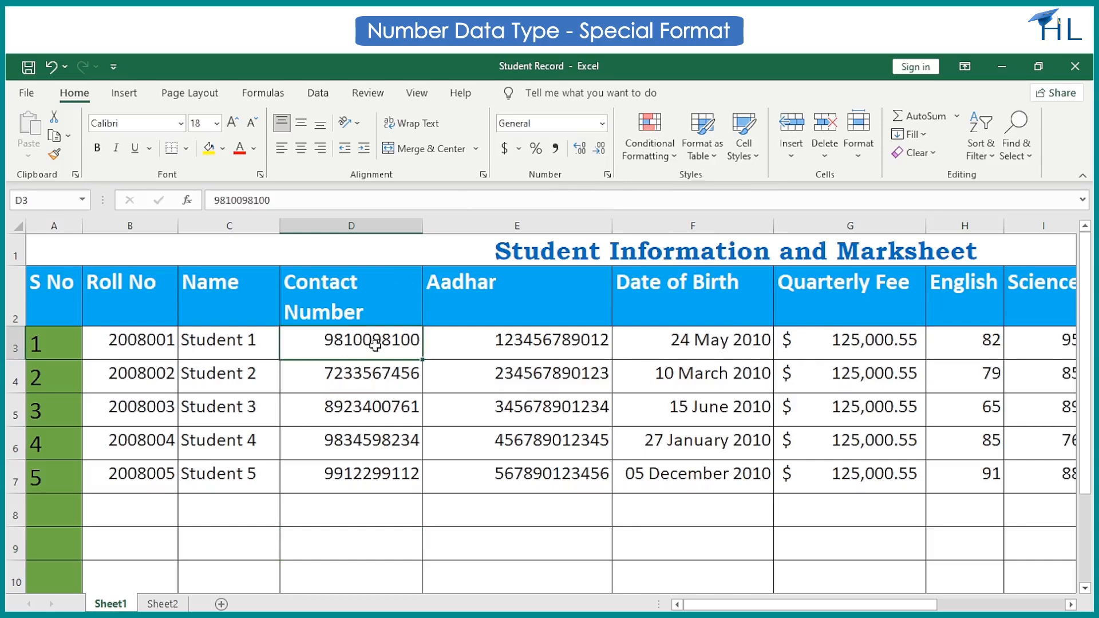
{"action": "left_click_drag", "start_coordinate": [375, 344], "coordinate": [375, 475]}
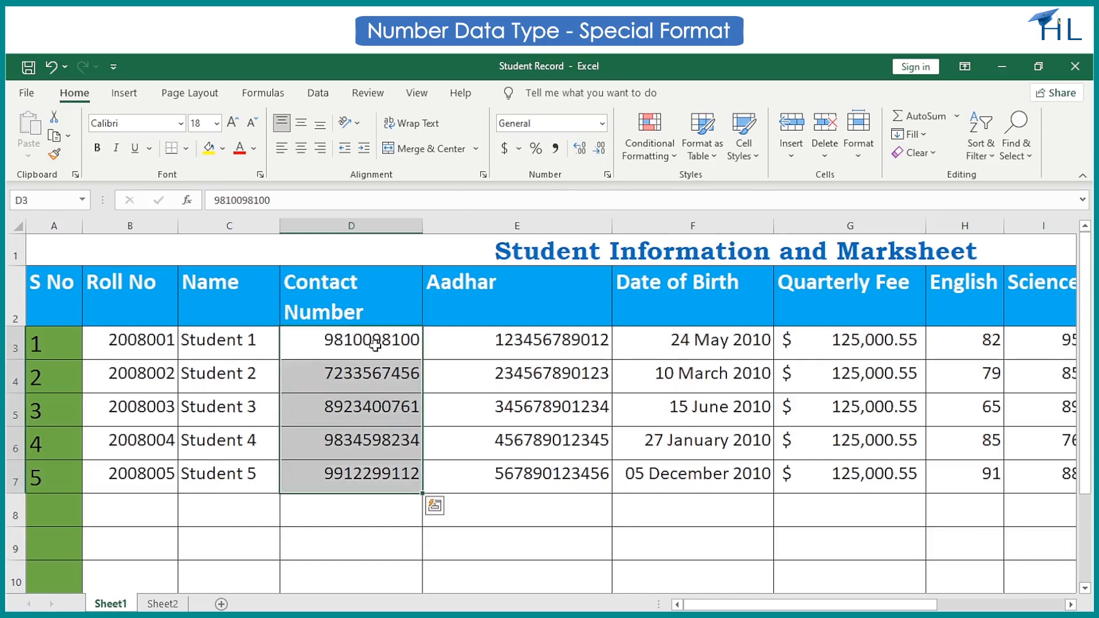
{"action": "left_click", "coordinate": [602, 123]}
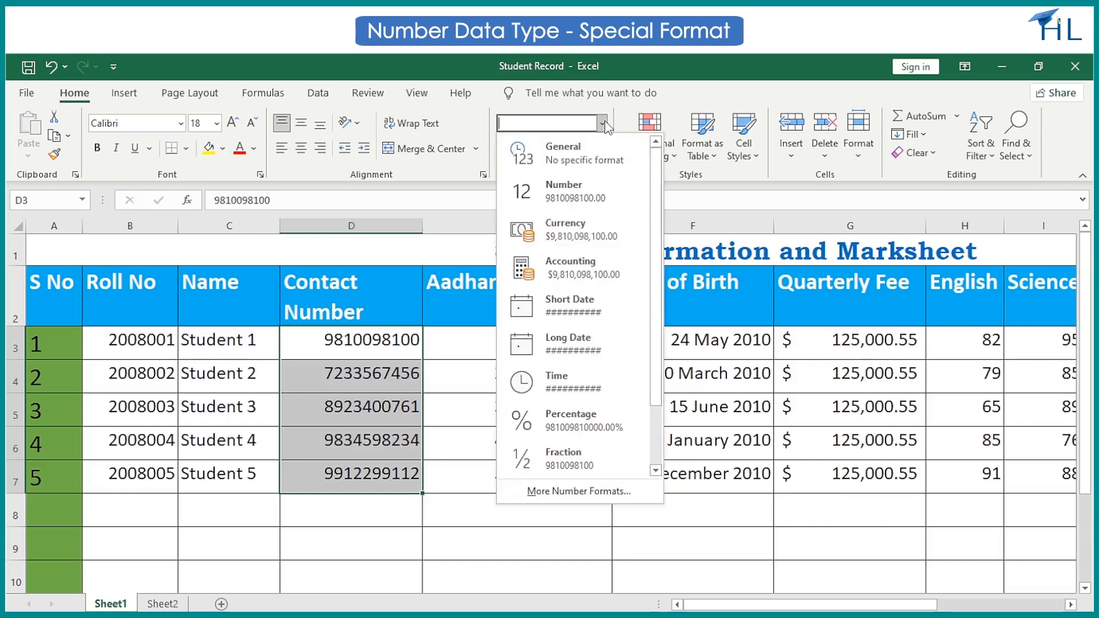
{"action": "left_click", "coordinate": [599, 488]}
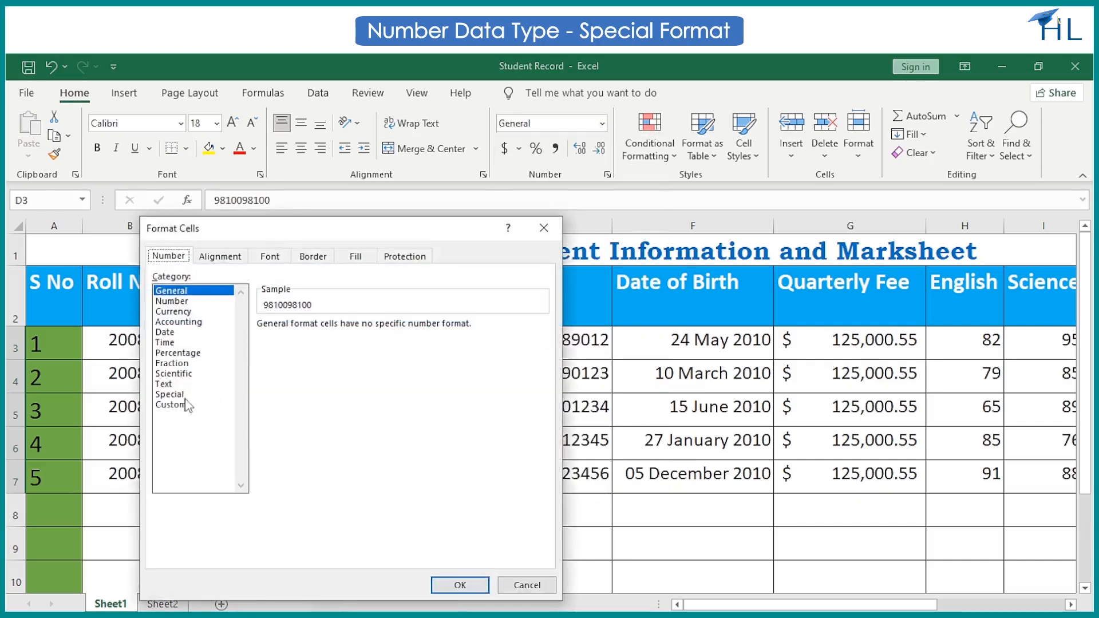
{"action": "left_click", "coordinate": [182, 397]}
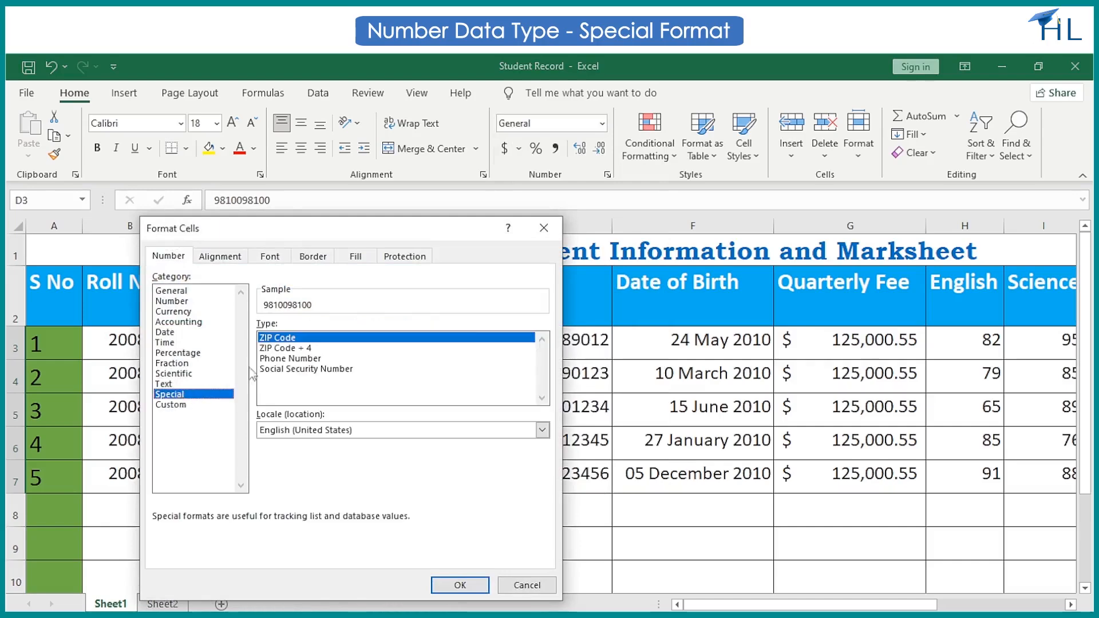
{"action": "left_click", "coordinate": [276, 360]}
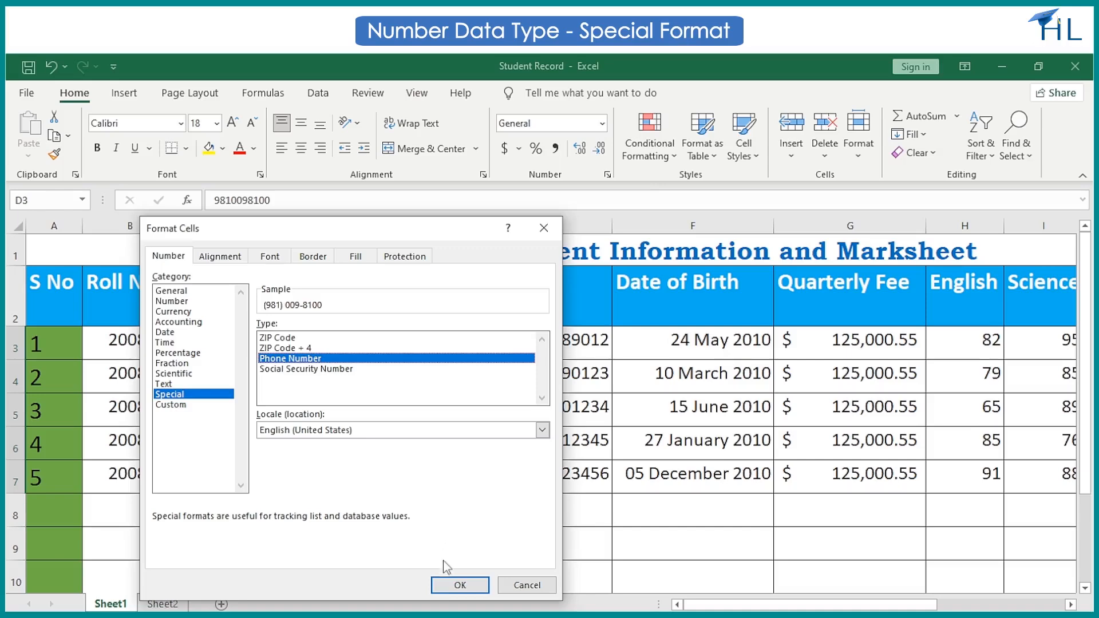
{"action": "left_click", "coordinate": [446, 586]}
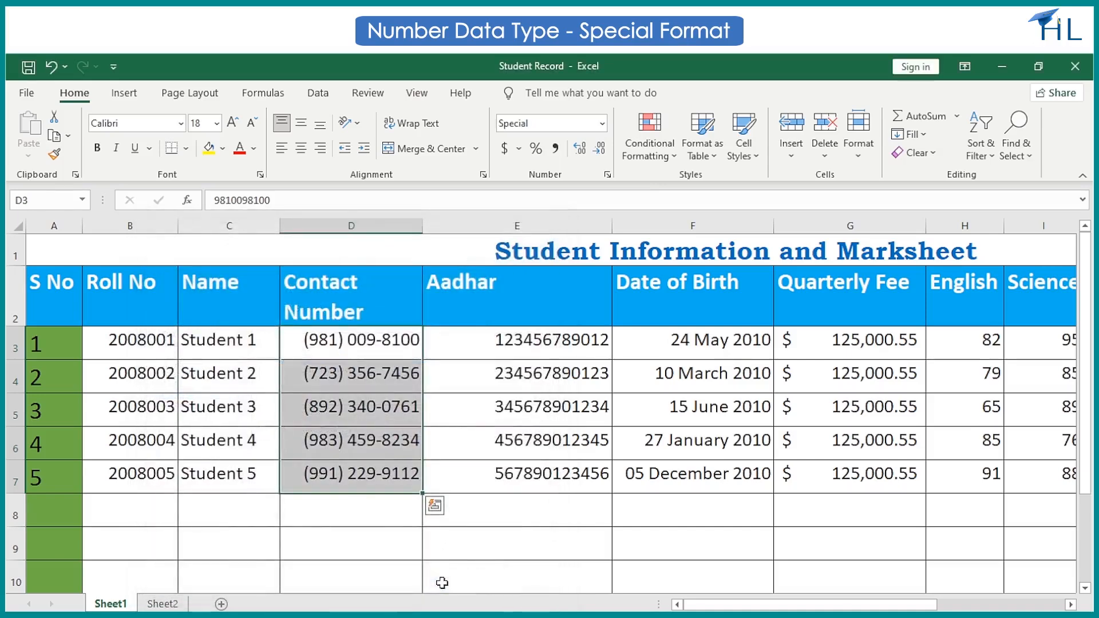
{"action": "left_click", "coordinate": [466, 553]}
{"action": "left_click", "coordinate": [335, 546]}
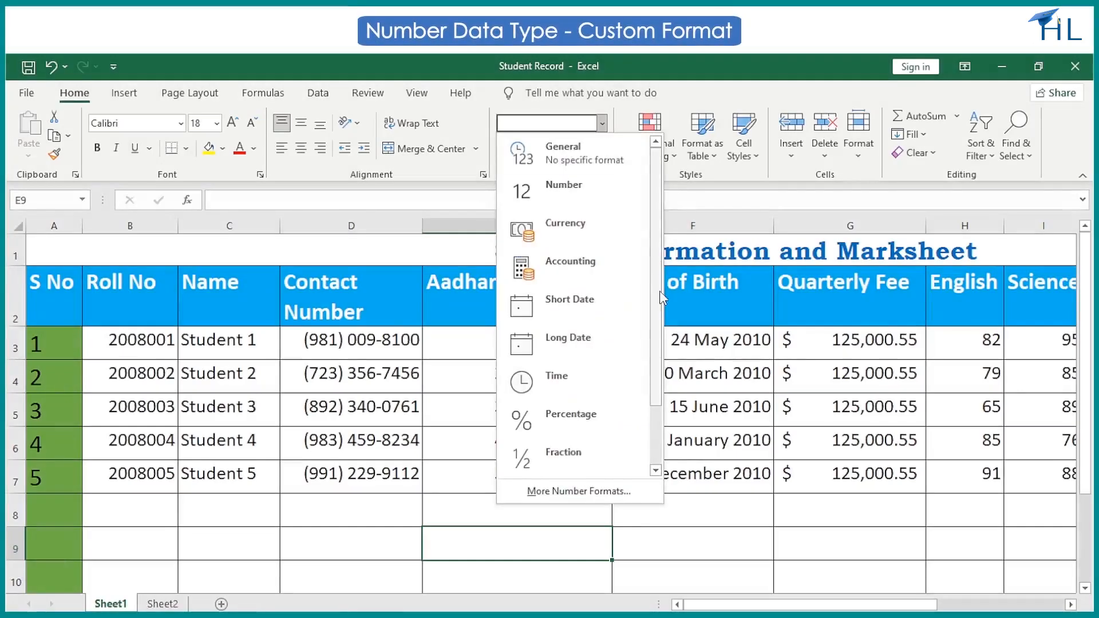
Examine the Custom category's number format codes in Format Cells for cell E9 without applying any.
{"action": "scroll", "coordinate": [660, 291], "scroll_direction": "down", "scroll_amount": 3}
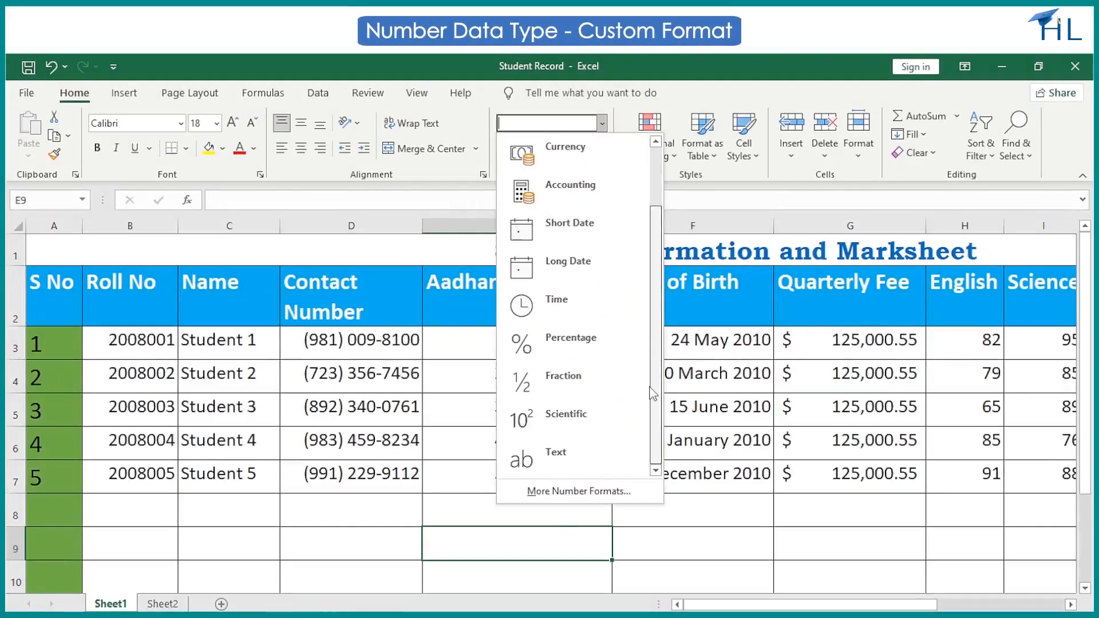
{"action": "left_click", "coordinate": [579, 492]}
{"action": "left_click", "coordinate": [184, 406]}
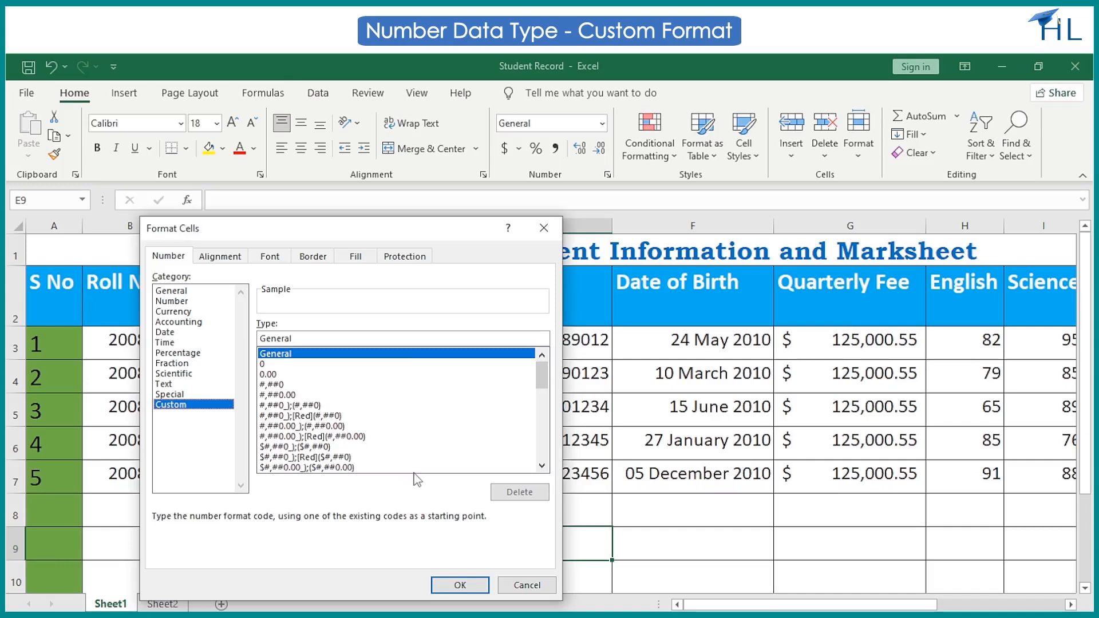
{"action": "left_click", "coordinate": [513, 587]}
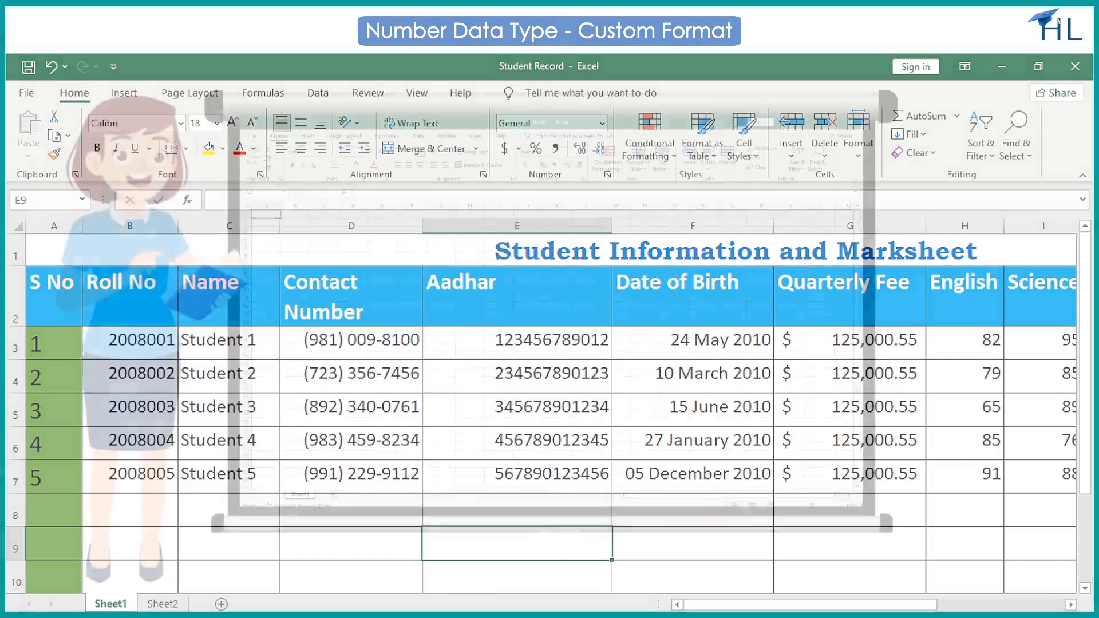